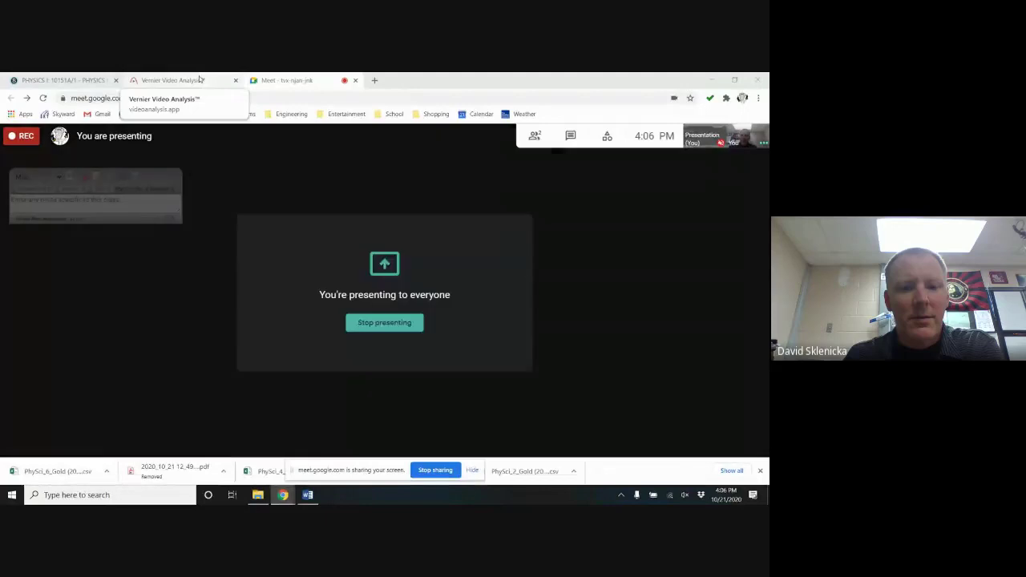
{"action": "left_click", "coordinate": [201, 80]}
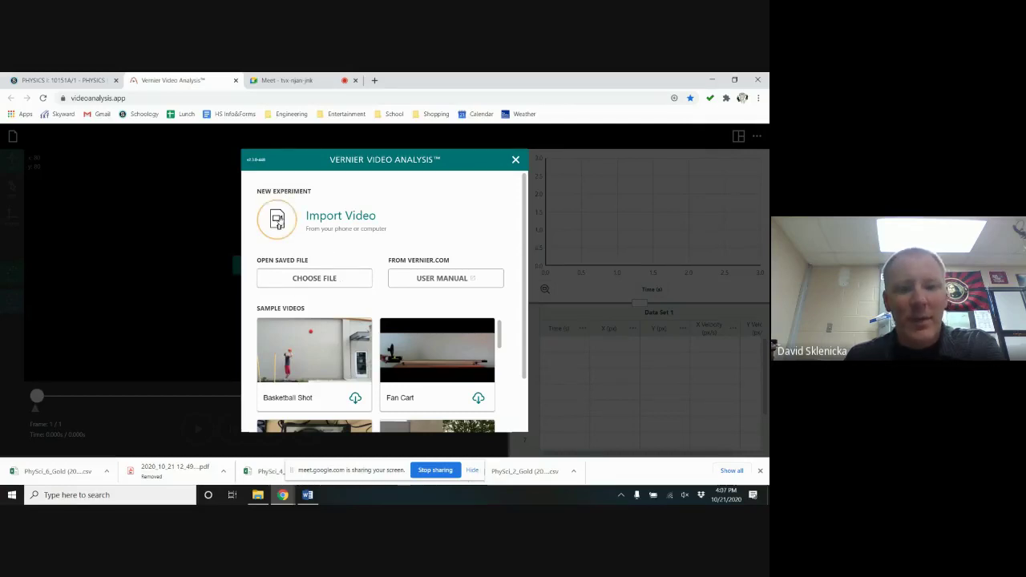
Step: Import the '1 click 20 deg' video from Physics > 2 - Motion > Projectile Motion Movies
{"action": "left_click", "coordinate": [277, 221]}
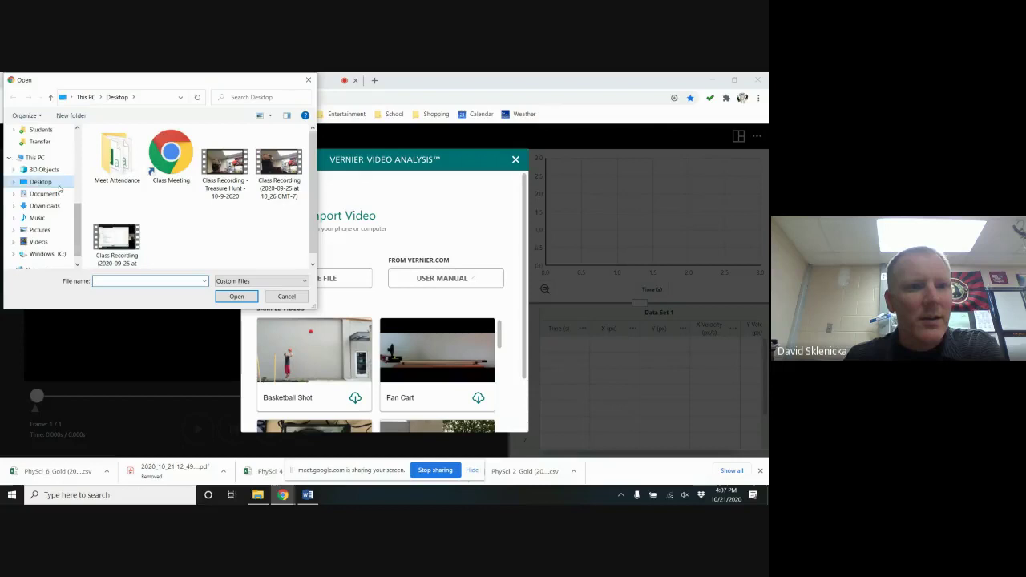
{"action": "scroll", "coordinate": [58, 188], "scroll_direction": "up", "scroll_amount": 3}
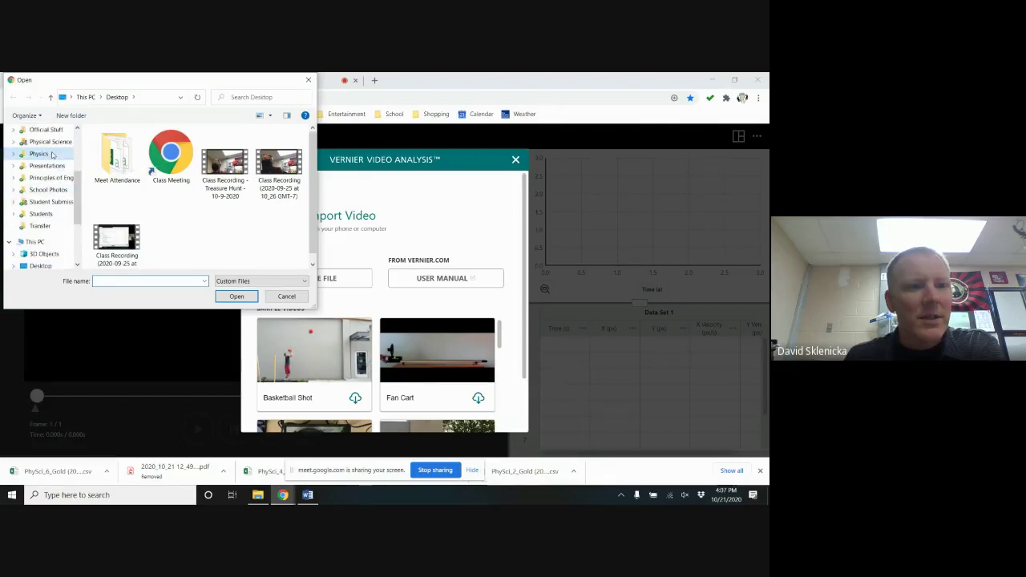
{"action": "left_click", "coordinate": [52, 154]}
{"action": "double_click", "coordinate": [136, 156]}
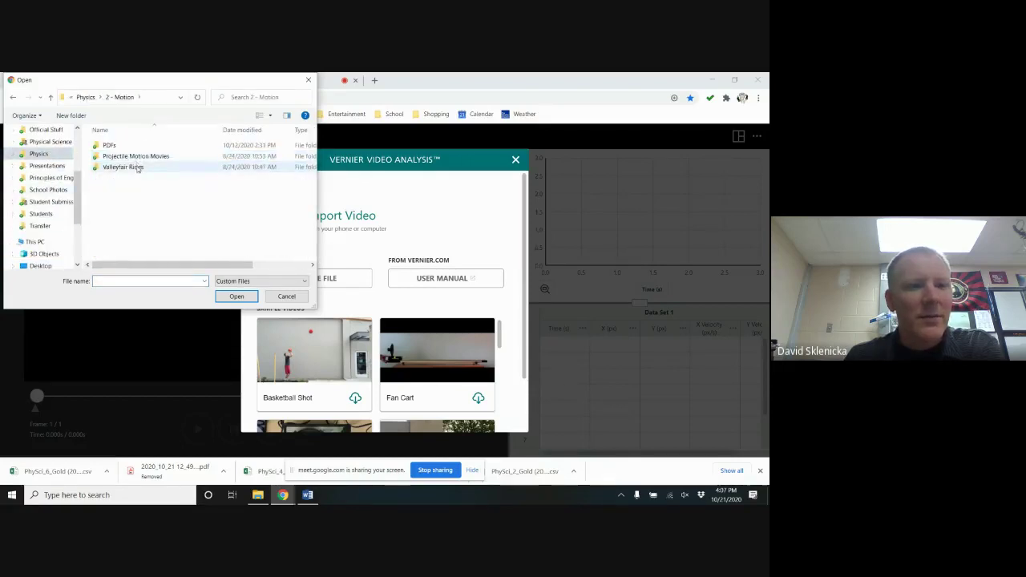
{"action": "double_click", "coordinate": [133, 157]}
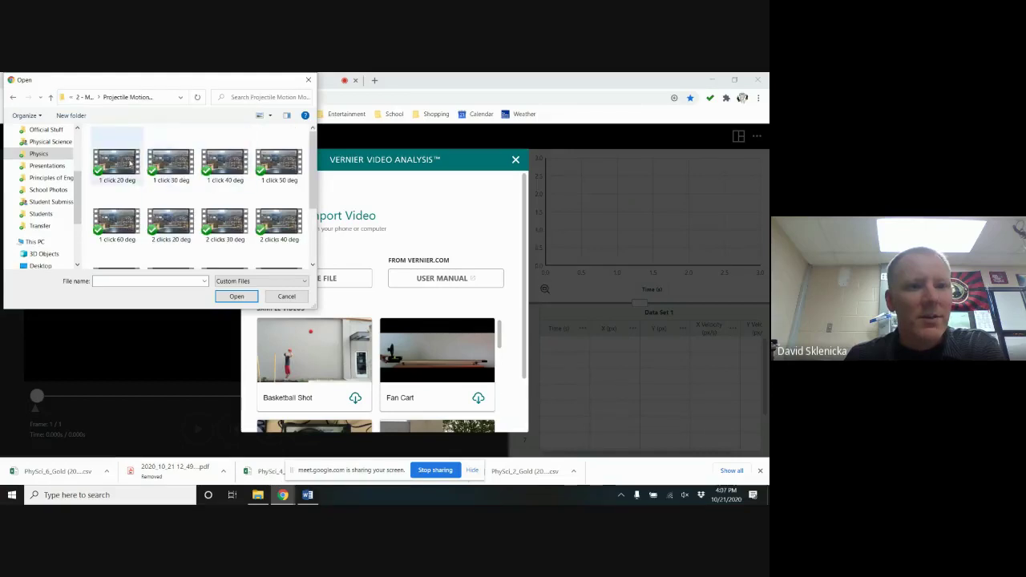
{"action": "left_click", "coordinate": [130, 163]}
{"action": "double_click", "coordinate": [130, 163]}
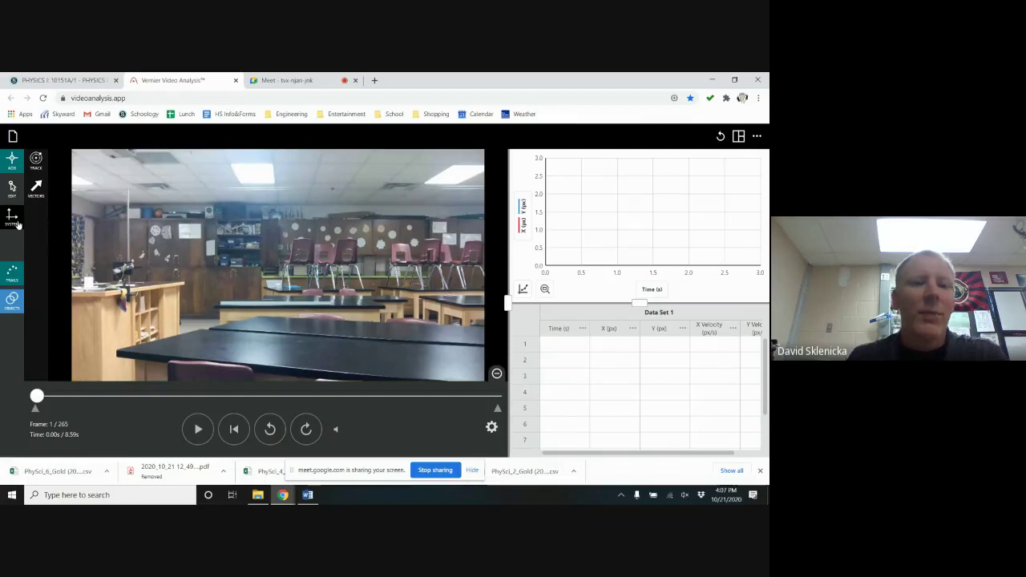
Step: Choose the System tool to start setting up the scale and coordinate axes
{"action": "left_click", "coordinate": [13, 216]}
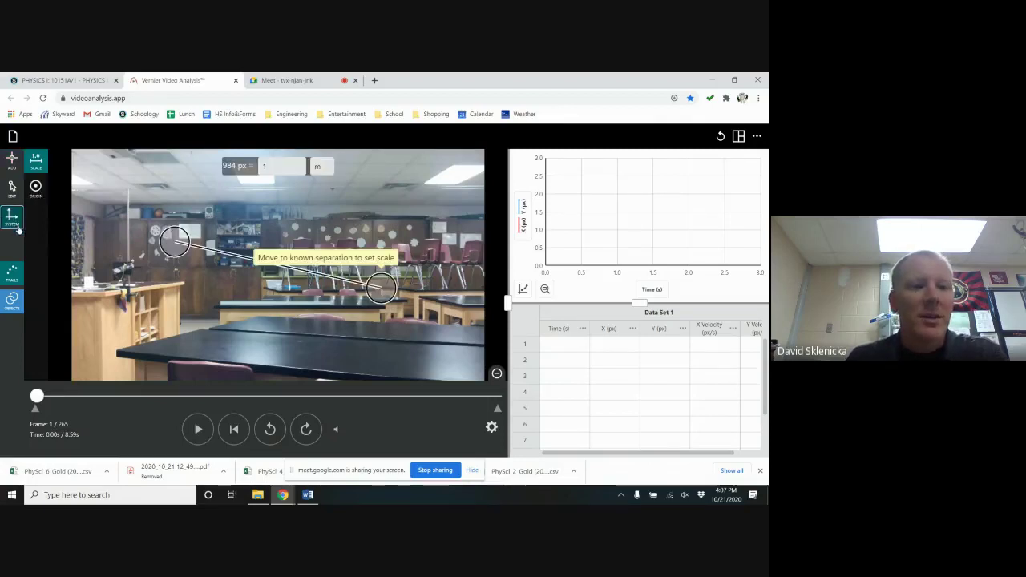
Step: Stretch the scale line roughly along the front table's edge
{"action": "left_click", "coordinate": [37, 160]}
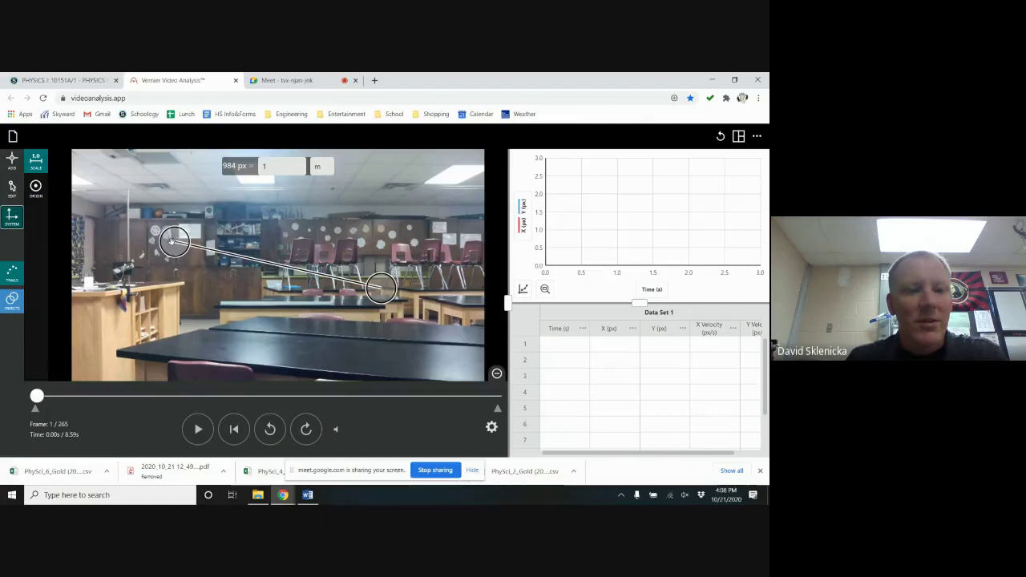
{"action": "left_click_drag", "start_coordinate": [175, 241], "coordinate": [222, 304]}
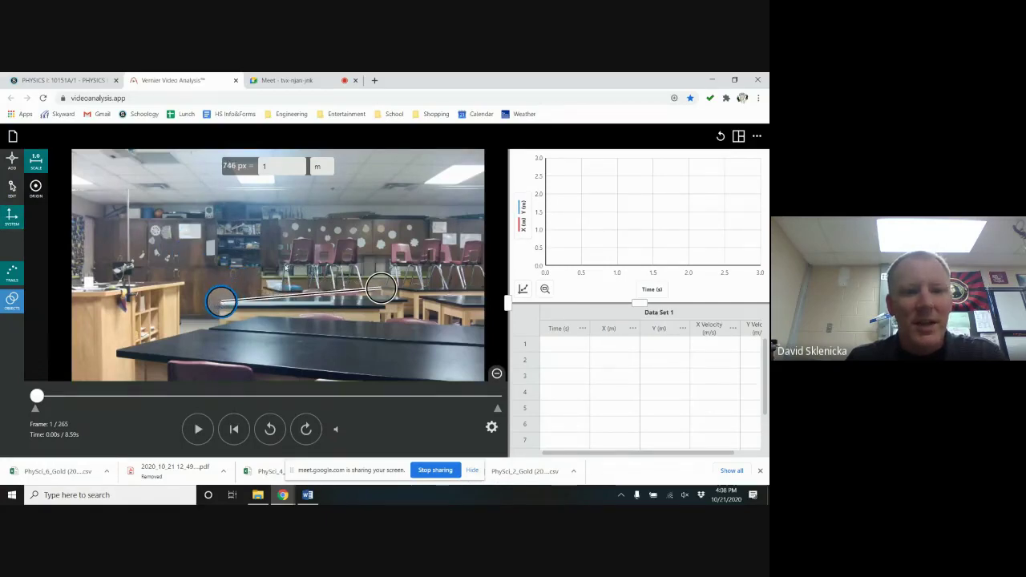
{"action": "left_click_drag", "start_coordinate": [383, 292], "coordinate": [333, 305]}
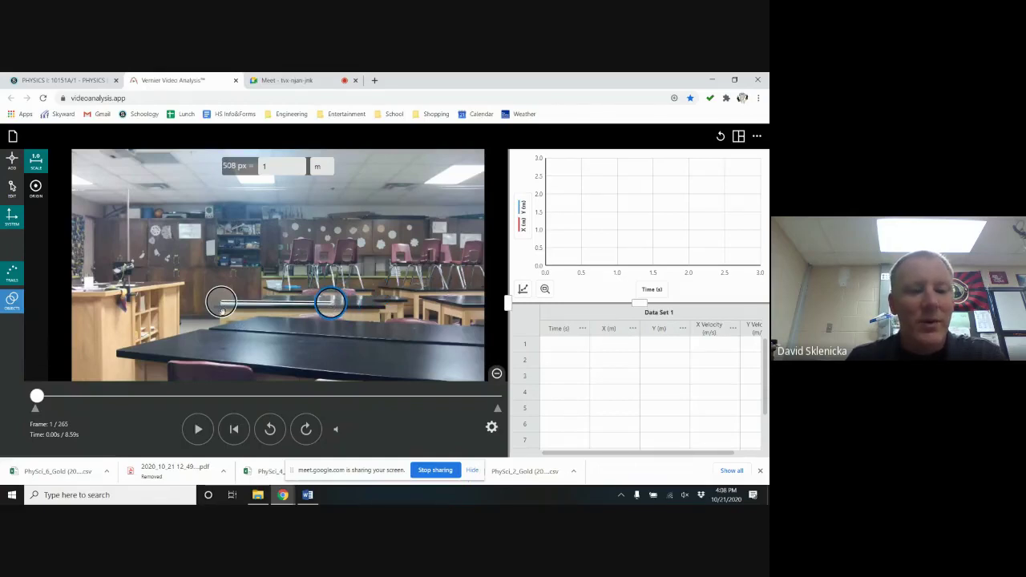
Step: Zoom in and fine-tune both scale-line ends so it reads 511 px = 1 m
{"action": "scroll", "coordinate": [223, 311], "scroll_direction": "up", "scroll_amount": 5}
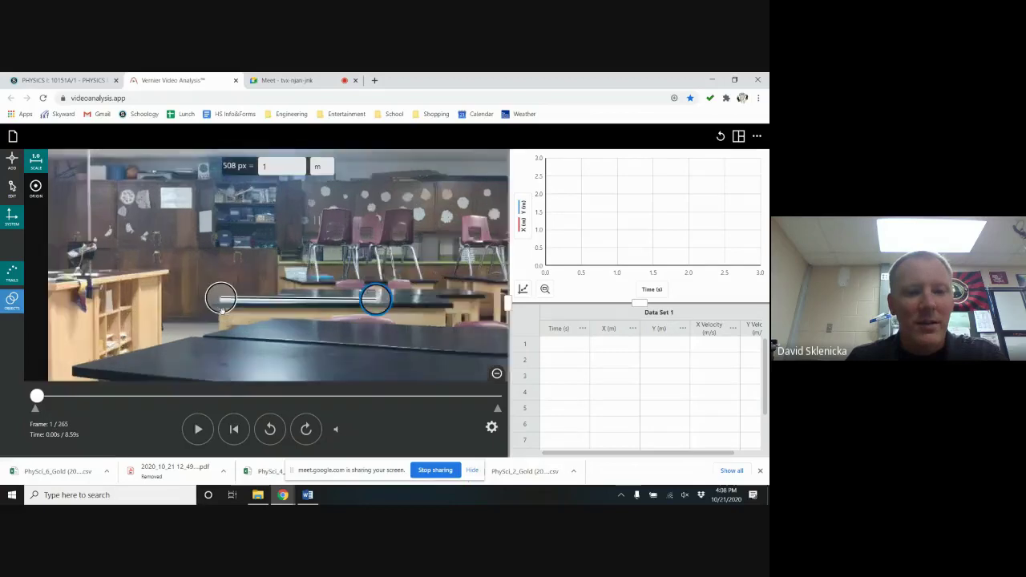
{"action": "scroll", "coordinate": [223, 311], "scroll_direction": "up", "scroll_amount": 1}
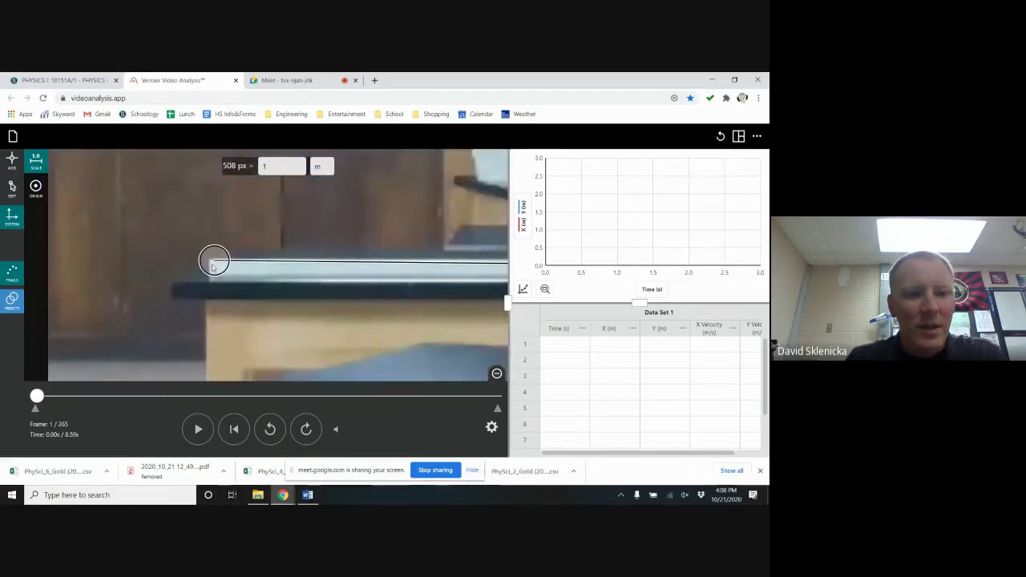
{"action": "scroll", "coordinate": [218, 263], "scroll_direction": "up", "scroll_amount": 1}
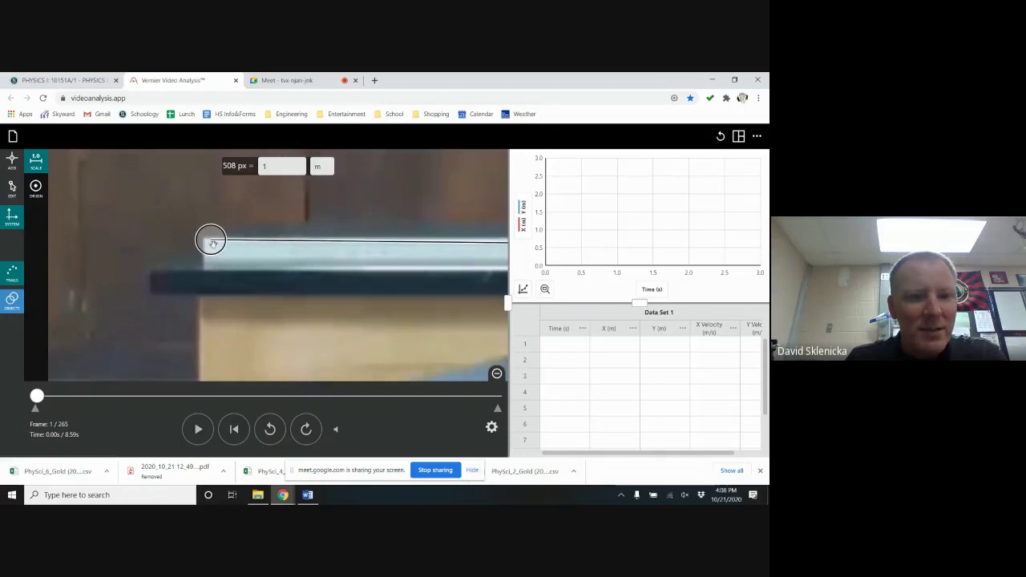
{"action": "left_click_drag", "start_coordinate": [212, 239], "coordinate": [206, 245]}
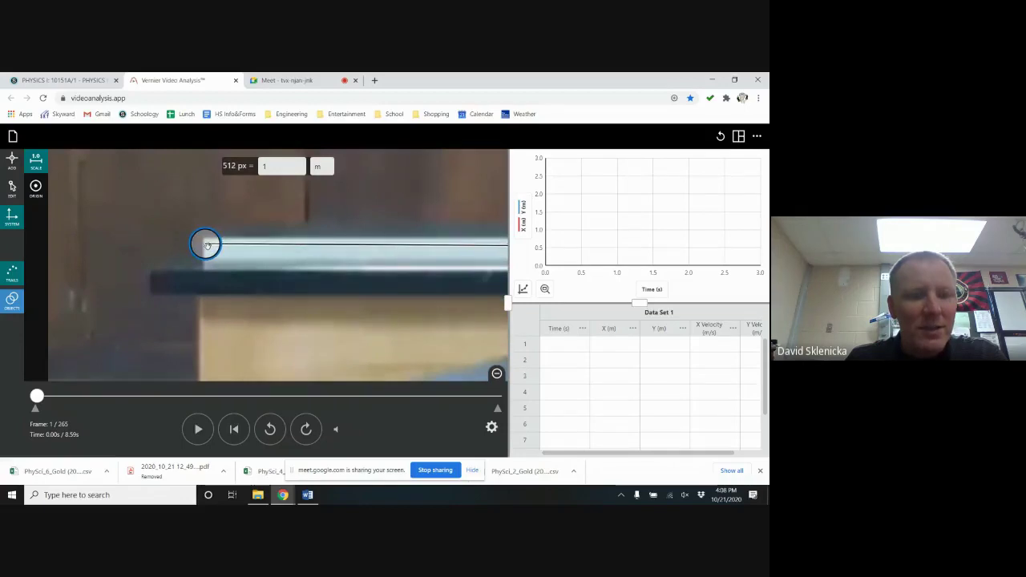
{"action": "scroll", "coordinate": [362, 265], "scroll_direction": "down", "scroll_amount": 2}
{"action": "scroll", "coordinate": [329, 298], "scroll_direction": "up", "scroll_amount": 2}
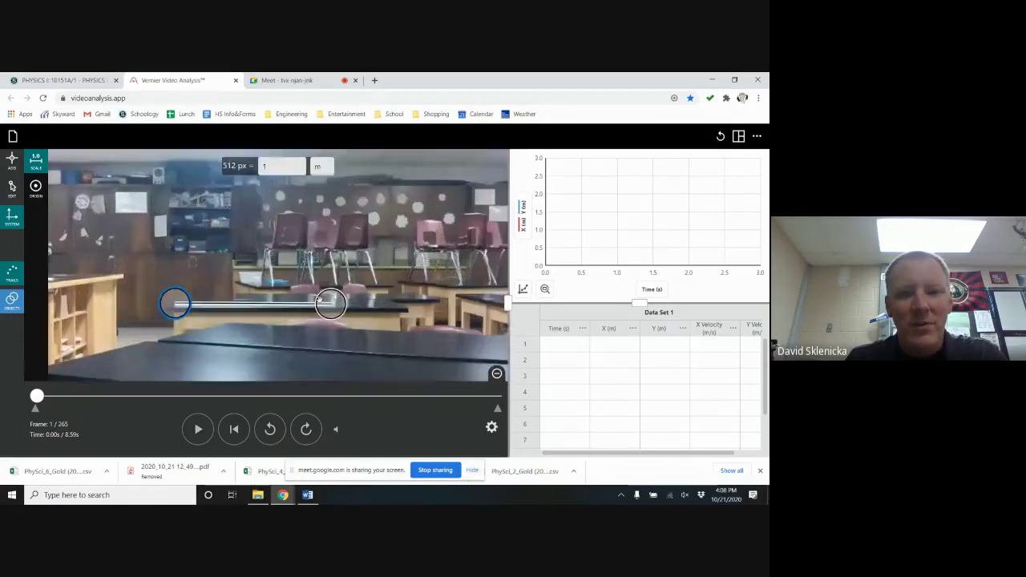
{"action": "scroll", "coordinate": [344, 298], "scroll_direction": "up", "scroll_amount": 2}
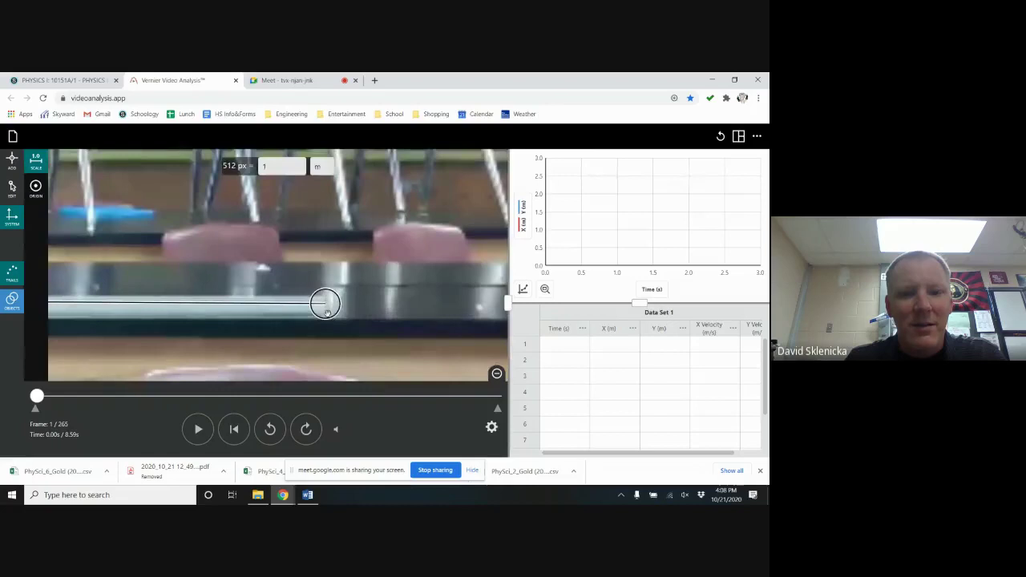
{"action": "scroll", "coordinate": [325, 311], "scroll_direction": "up", "scroll_amount": 1}
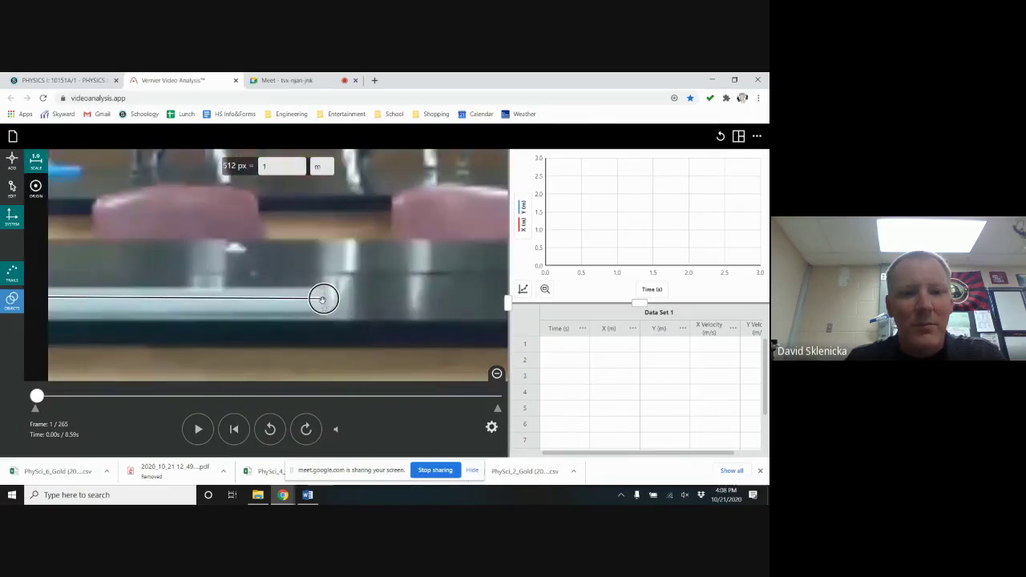
{"action": "left_click_drag", "start_coordinate": [322, 301], "coordinate": [321, 299]}
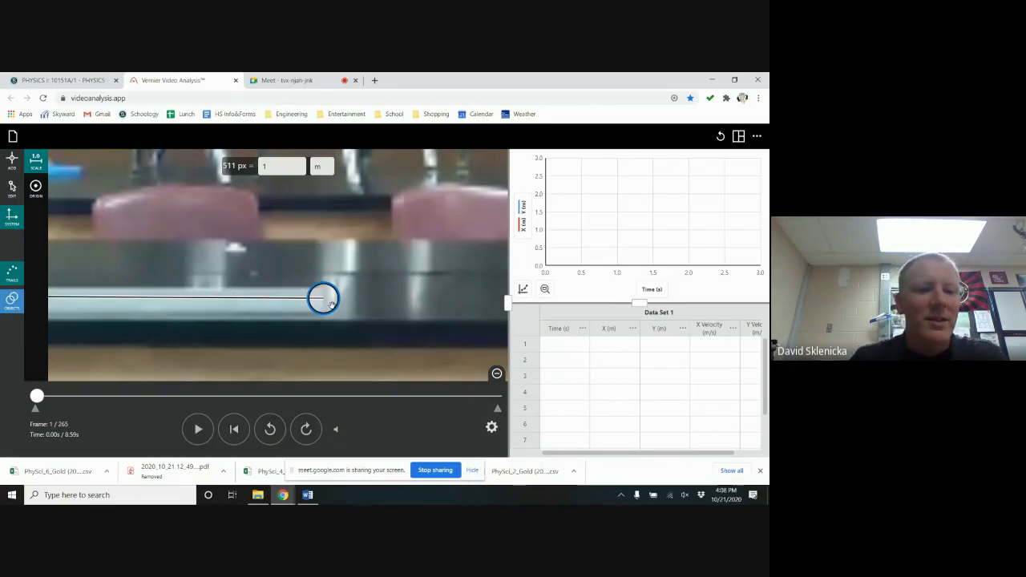
{"action": "scroll", "coordinate": [330, 303], "scroll_direction": "down", "scroll_amount": 3}
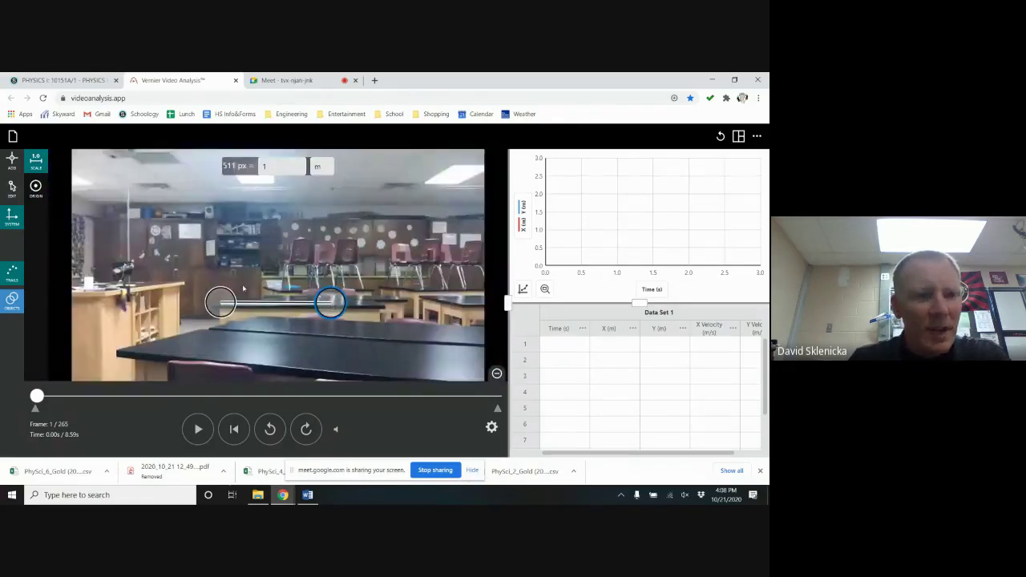
Step: Move the coordinate origin up onto the launch point above the left-hand counter
{"action": "left_click", "coordinate": [36, 189]}
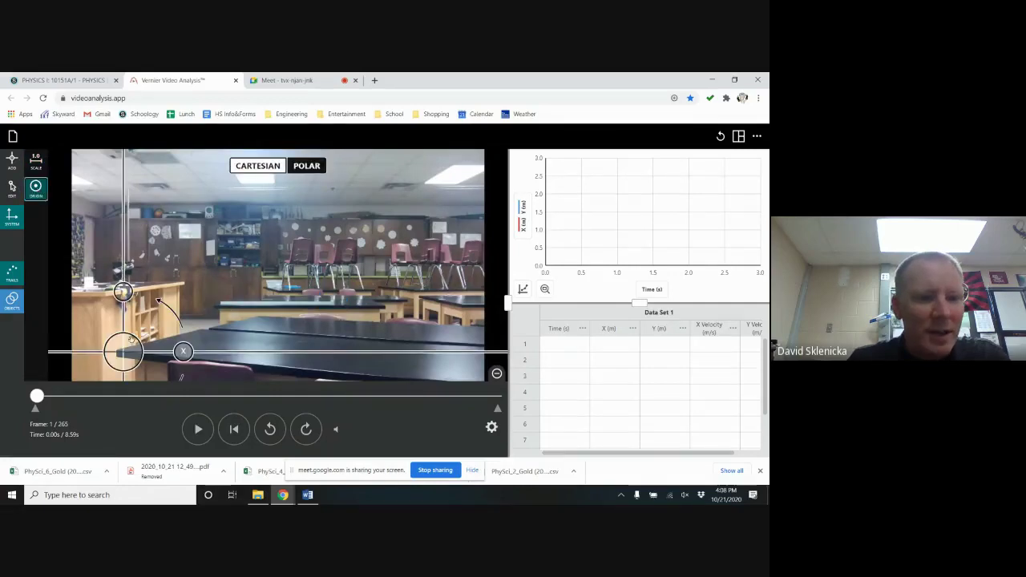
{"action": "left_click_drag", "start_coordinate": [122, 351], "coordinate": [132, 263]}
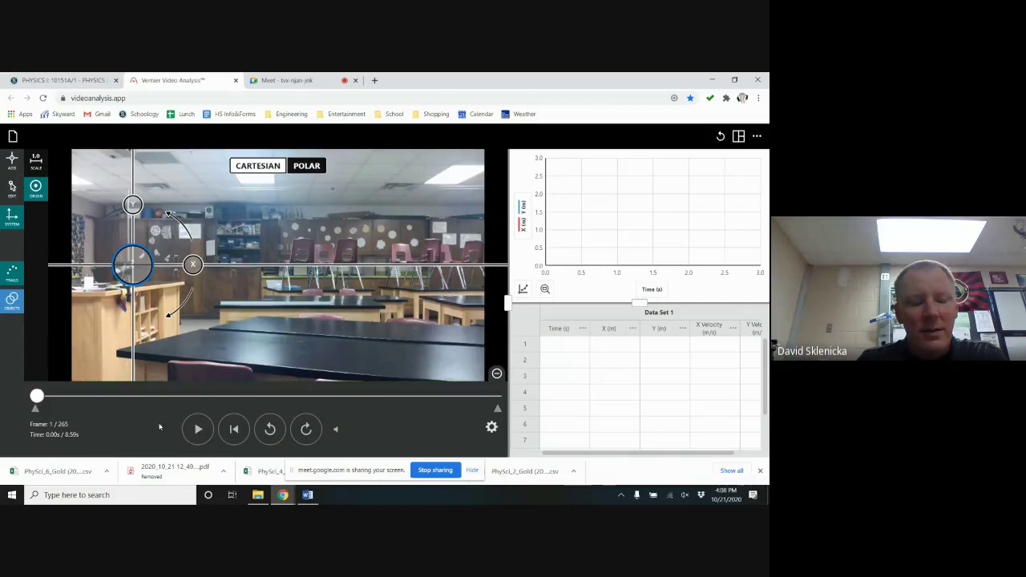
Step: Play the video, pause near the launch, and step forward frame by frame past it
{"action": "left_click", "coordinate": [202, 430]}
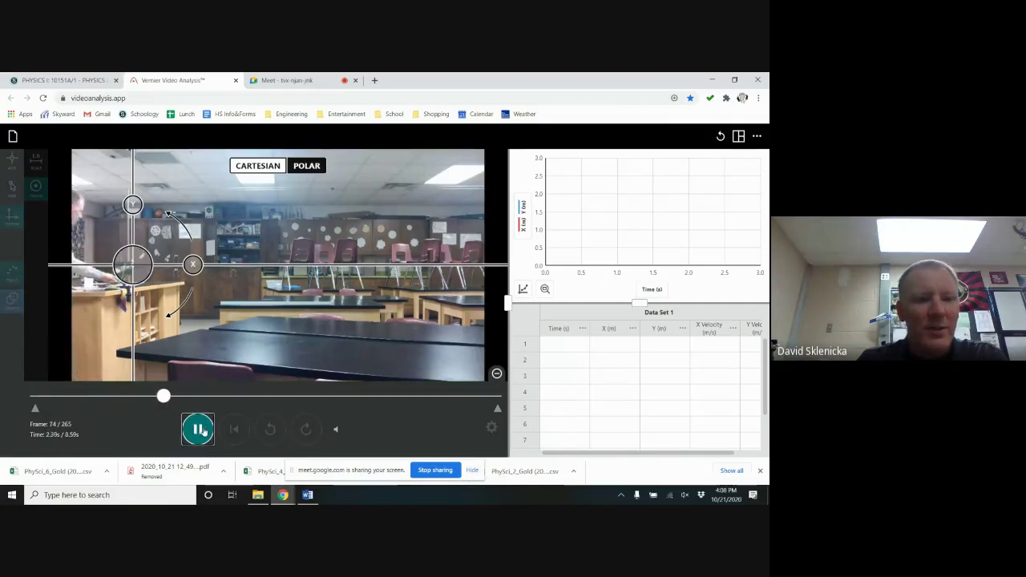
{"action": "left_click", "coordinate": [202, 430]}
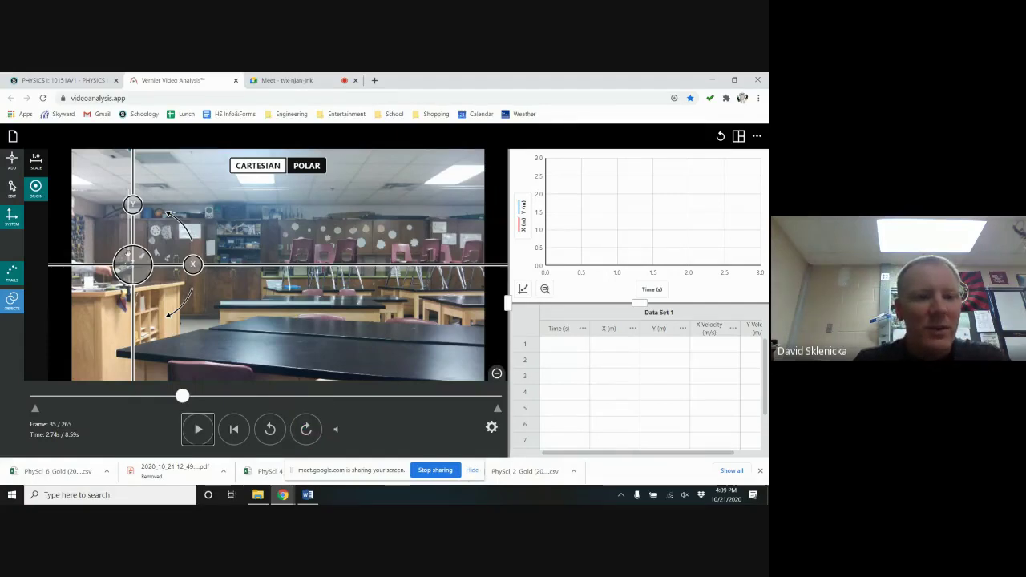
{"action": "scroll", "coordinate": [146, 296], "scroll_direction": "up", "scroll_amount": 5}
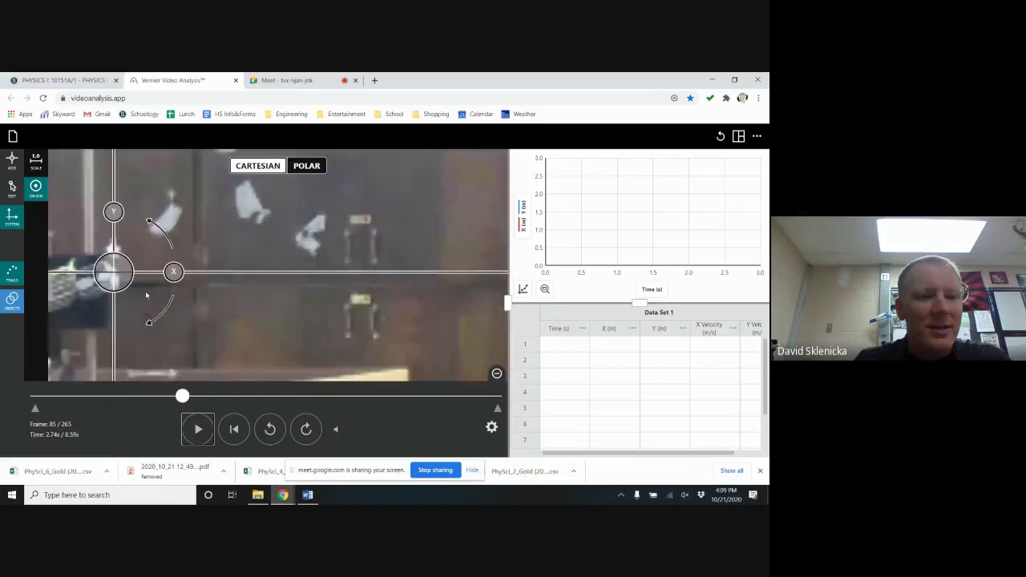
{"action": "left_click", "coordinate": [305, 430]}
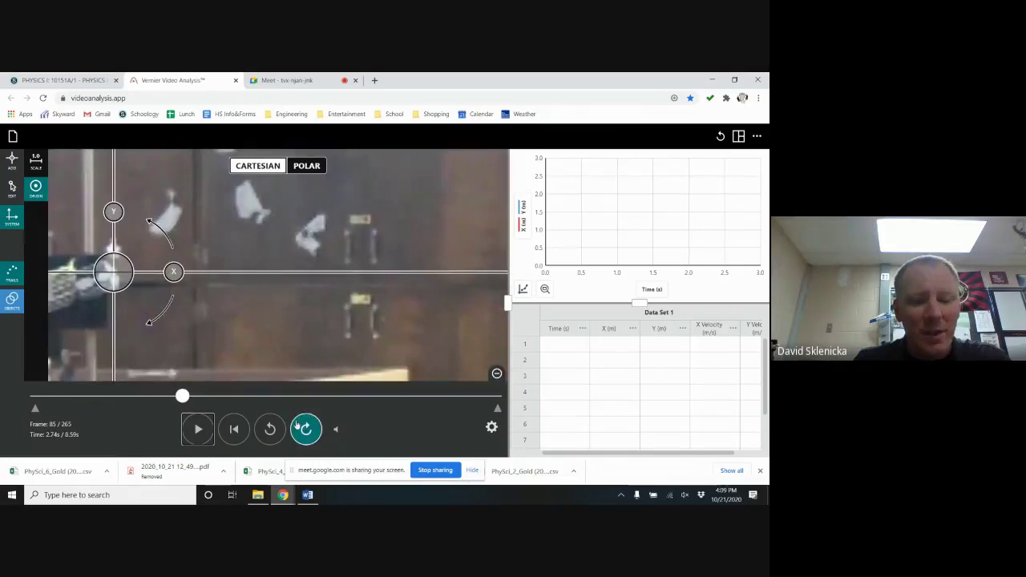
{"action": "left_click", "coordinate": [306, 430]}
{"action": "left_click", "coordinate": [306, 429]}
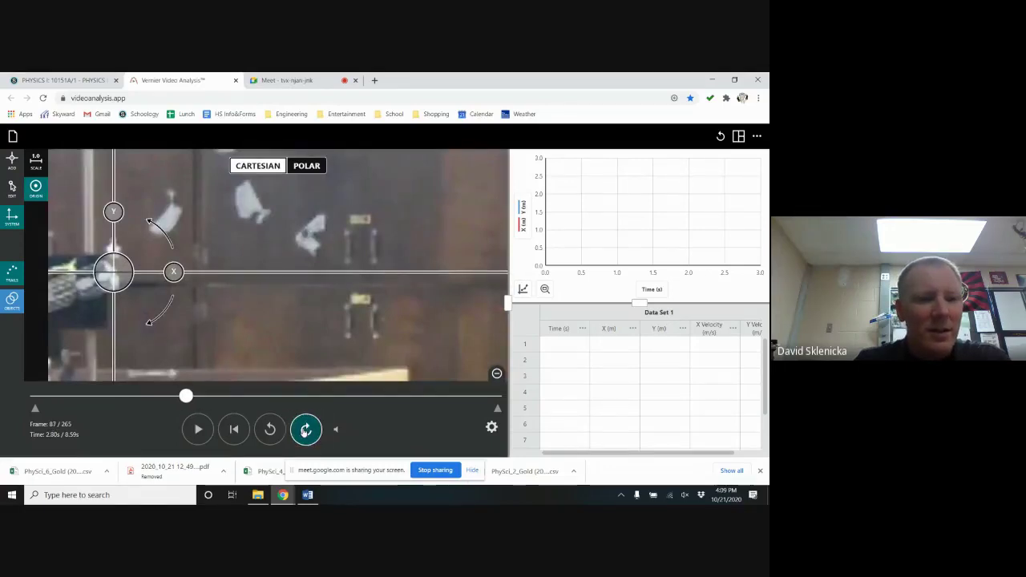
{"action": "left_click", "coordinate": [305, 430]}
{"action": "scroll", "coordinate": [249, 343], "scroll_direction": "down", "scroll_amount": 5}
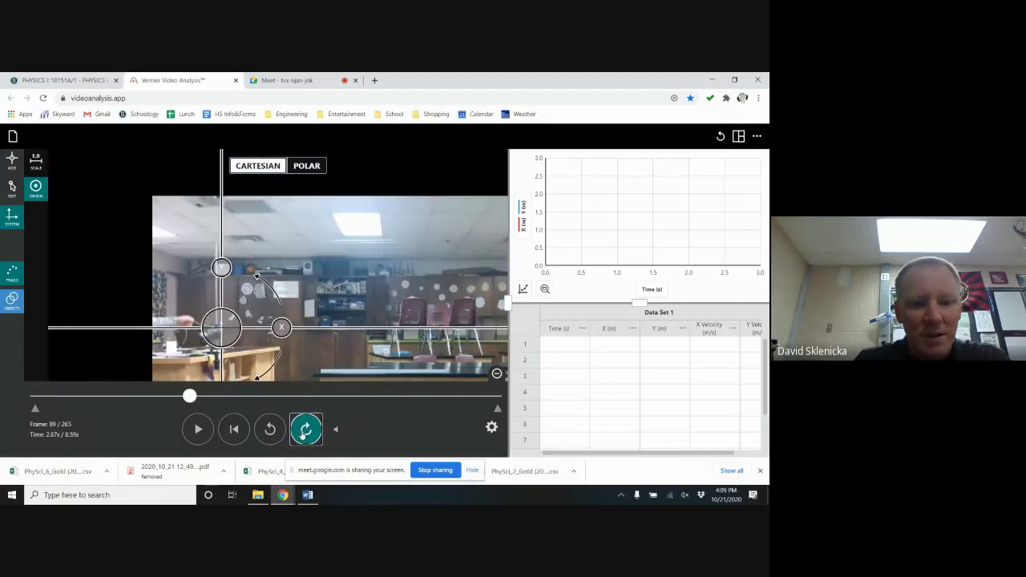
{"action": "left_click", "coordinate": [305, 430]}
{"action": "left_click", "coordinate": [305, 430]}
{"action": "left_click", "coordinate": [305, 430]}
{"action": "left_click", "coordinate": [306, 430]}
{"action": "left_click", "coordinate": [306, 430]}
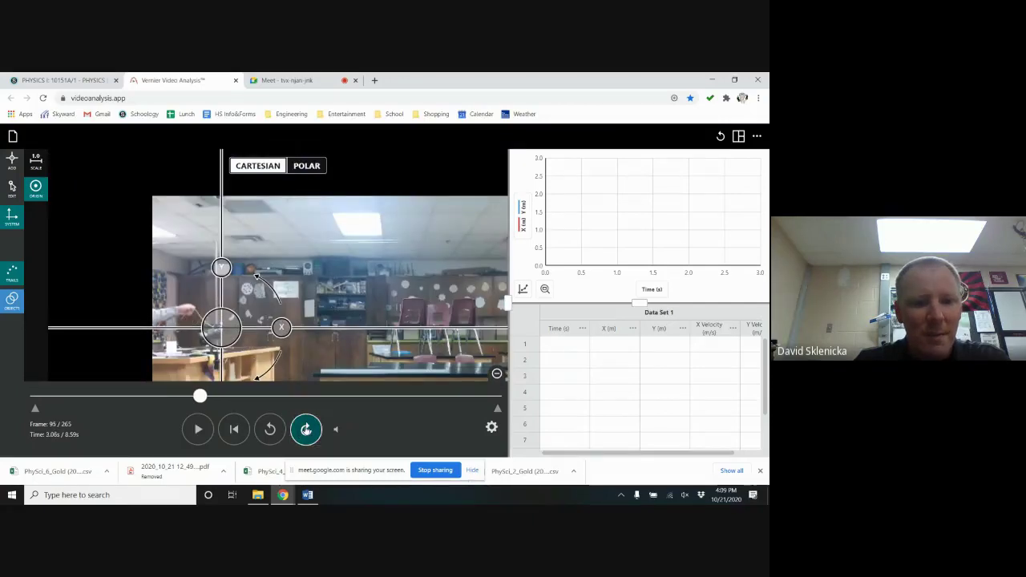
{"action": "left_click", "coordinate": [305, 429]}
{"action": "left_click", "coordinate": [305, 430]}
{"action": "left_click", "coordinate": [305, 429]}
{"action": "left_click", "coordinate": [305, 429]}
{"action": "left_click", "coordinate": [306, 429]}
{"action": "left_click", "coordinate": [306, 429]}
{"action": "left_click", "coordinate": [305, 430]}
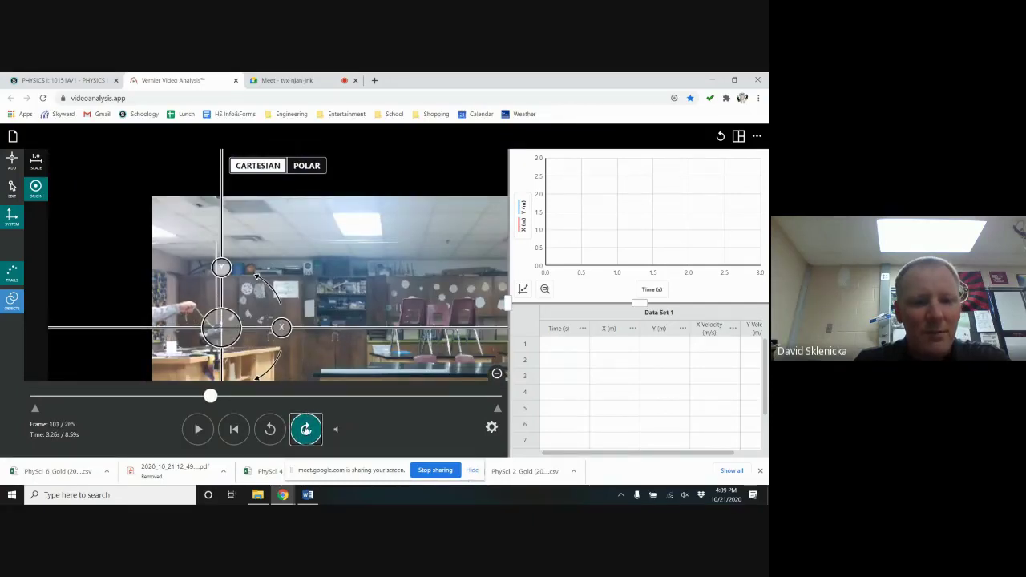
{"action": "left_click", "coordinate": [306, 430]}
{"action": "left_click", "coordinate": [306, 429]}
{"action": "left_click", "coordinate": [305, 430]}
{"action": "left_click", "coordinate": [306, 430]}
{"action": "left_click", "coordinate": [305, 430]}
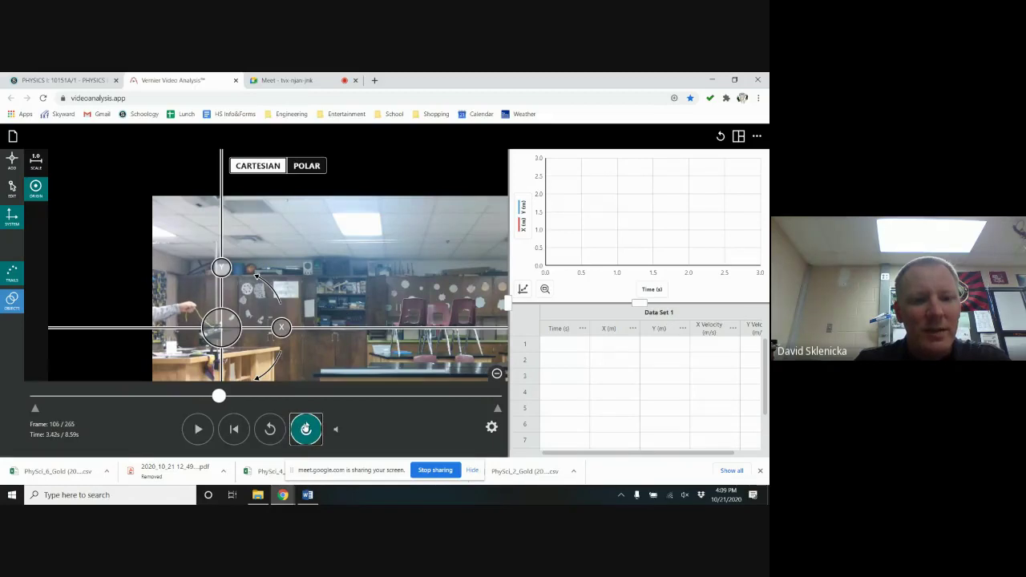
{"action": "left_click", "coordinate": [306, 430]}
{"action": "left_click", "coordinate": [305, 430]}
Step: Step back and forward to settle on frame 106 (3.42 s), zoomed on the launcher
{"action": "left_click", "coordinate": [270, 429]}
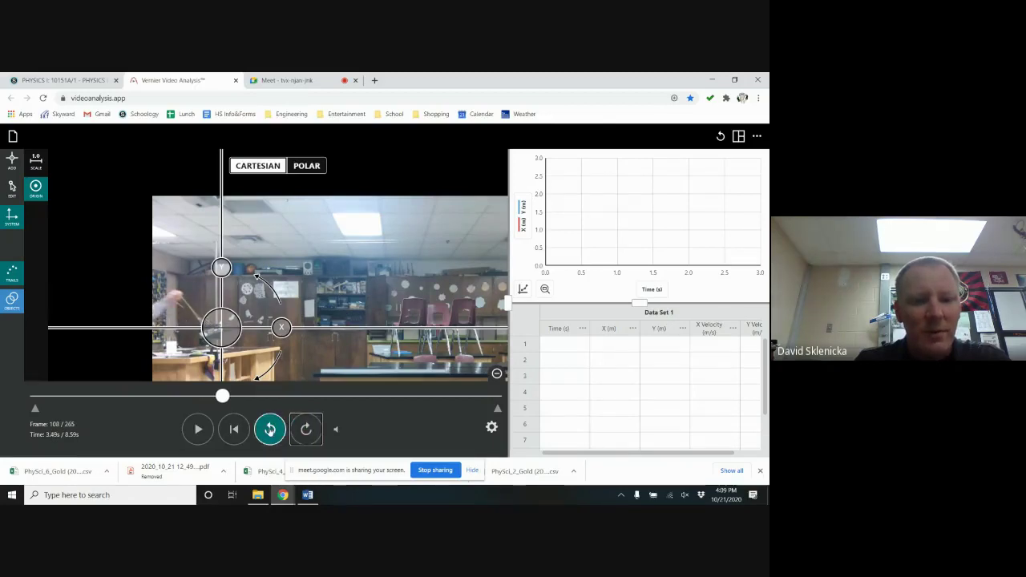
{"action": "left_click", "coordinate": [270, 430]}
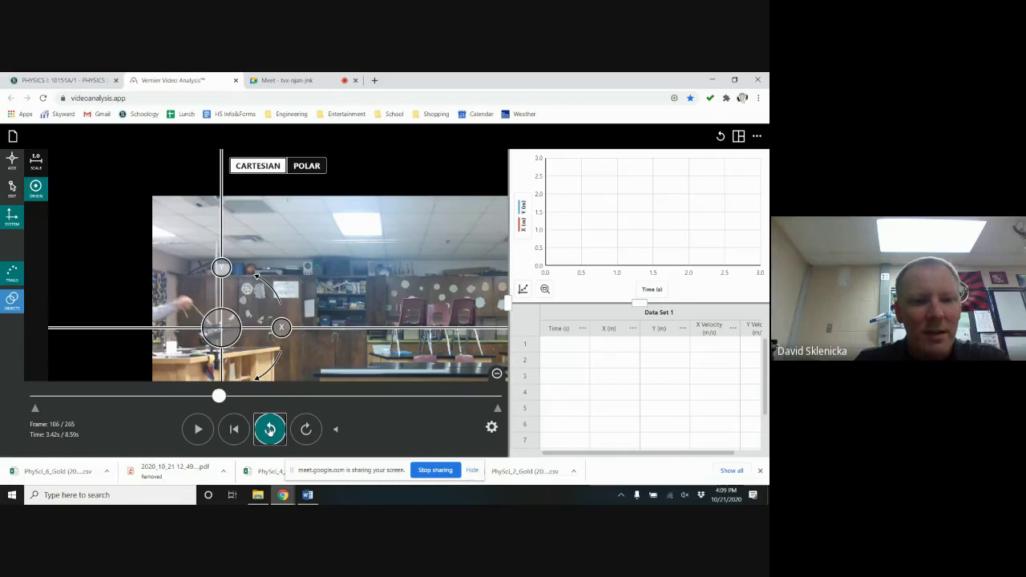
{"action": "left_click", "coordinate": [270, 430]}
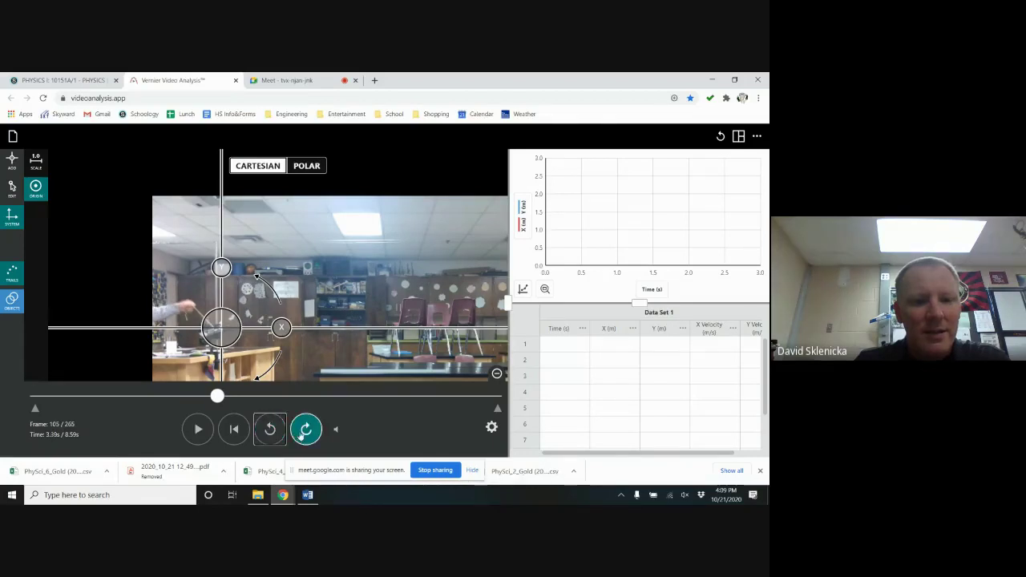
{"action": "scroll", "coordinate": [208, 339], "scroll_direction": "up", "scroll_amount": 3}
{"action": "scroll", "coordinate": [208, 339], "scroll_direction": "up", "scroll_amount": 2}
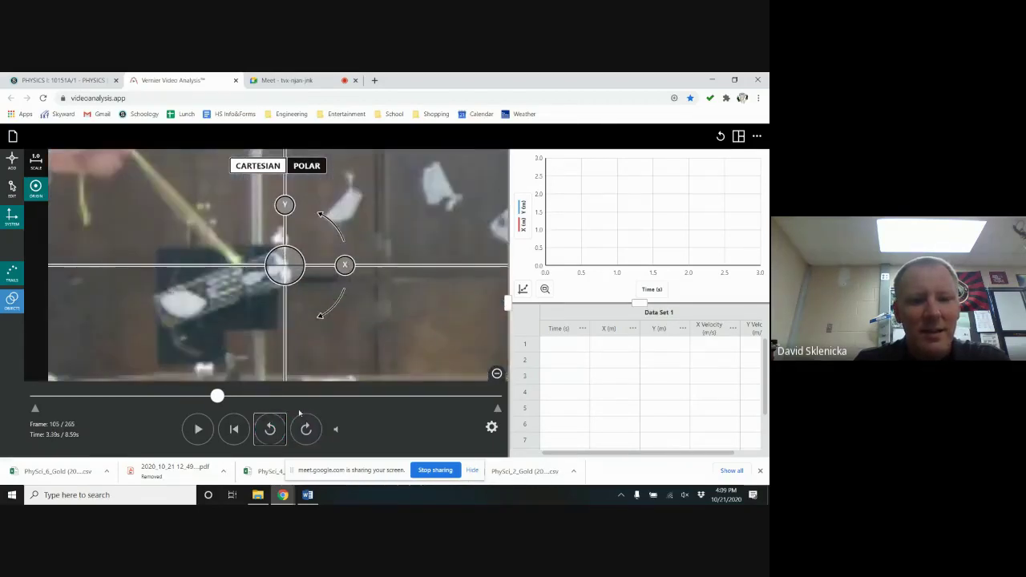
{"action": "left_click", "coordinate": [306, 431]}
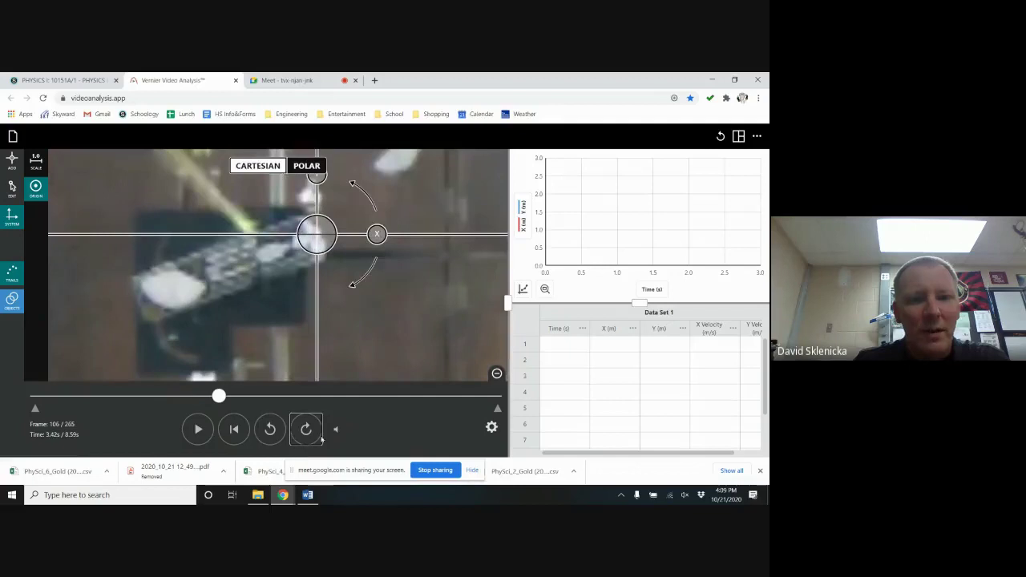
Step: Mark the projectile at launch and in the next frame, creating rows at 0.00 s and 0.03 s
{"action": "left_click", "coordinate": [11, 161]}
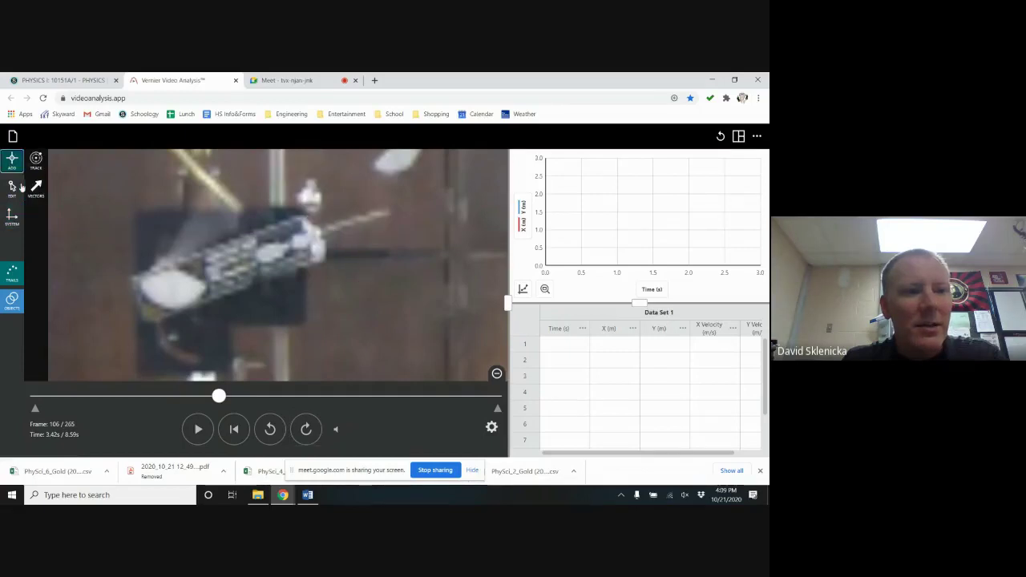
{"action": "left_click", "coordinate": [386, 212]}
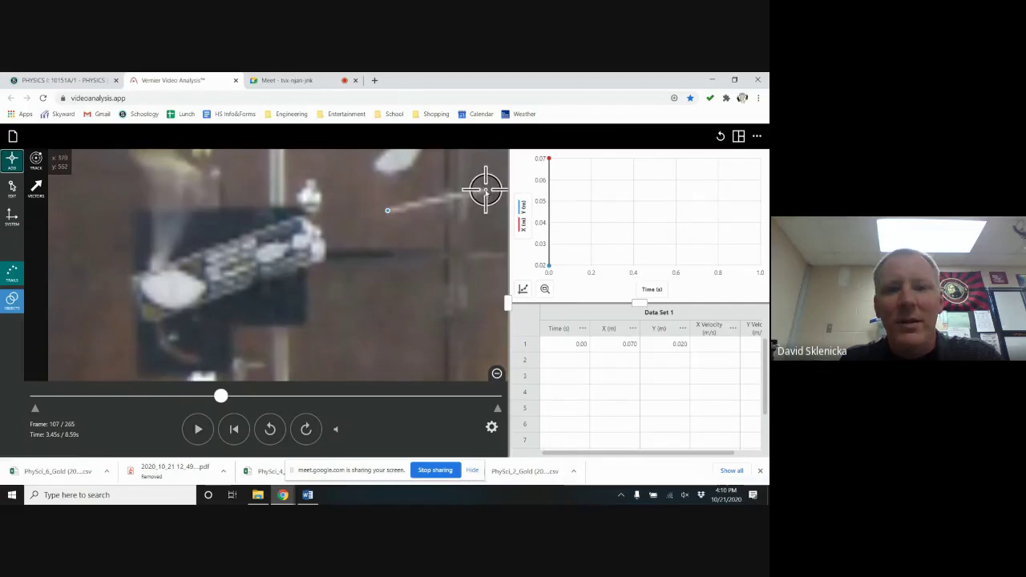
{"action": "left_click", "coordinate": [485, 189]}
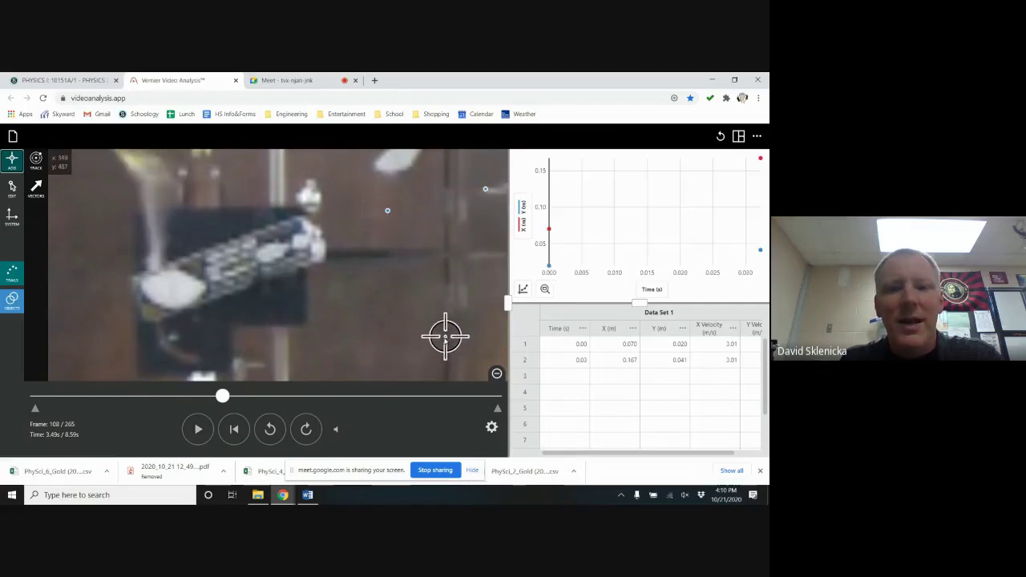
{"action": "scroll", "coordinate": [445, 337], "scroll_direction": "down", "scroll_amount": 3}
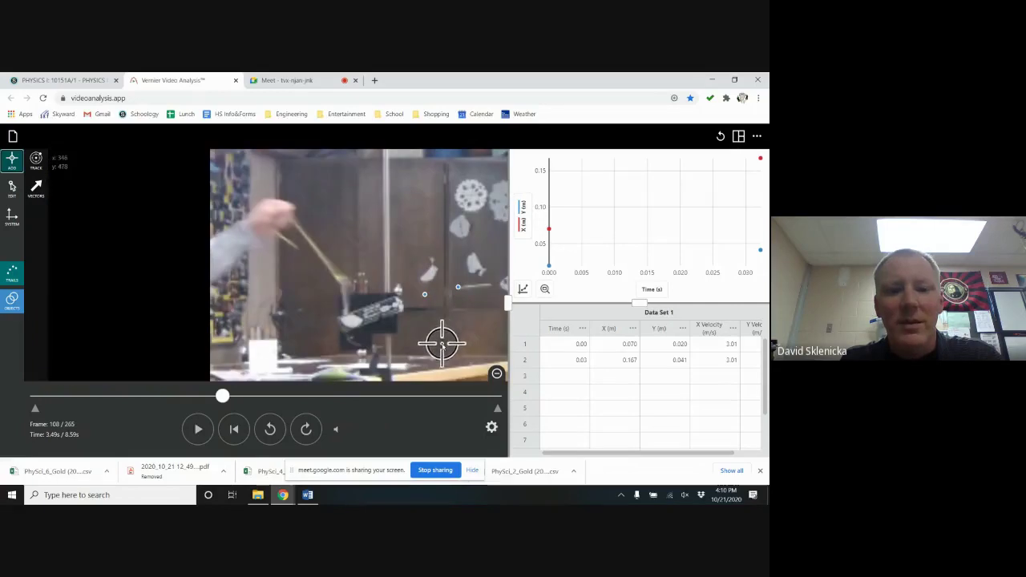
{"action": "scroll", "coordinate": [473, 341], "scroll_direction": "down", "scroll_amount": 2}
{"action": "scroll", "coordinate": [476, 339], "scroll_direction": "down", "scroll_amount": 2}
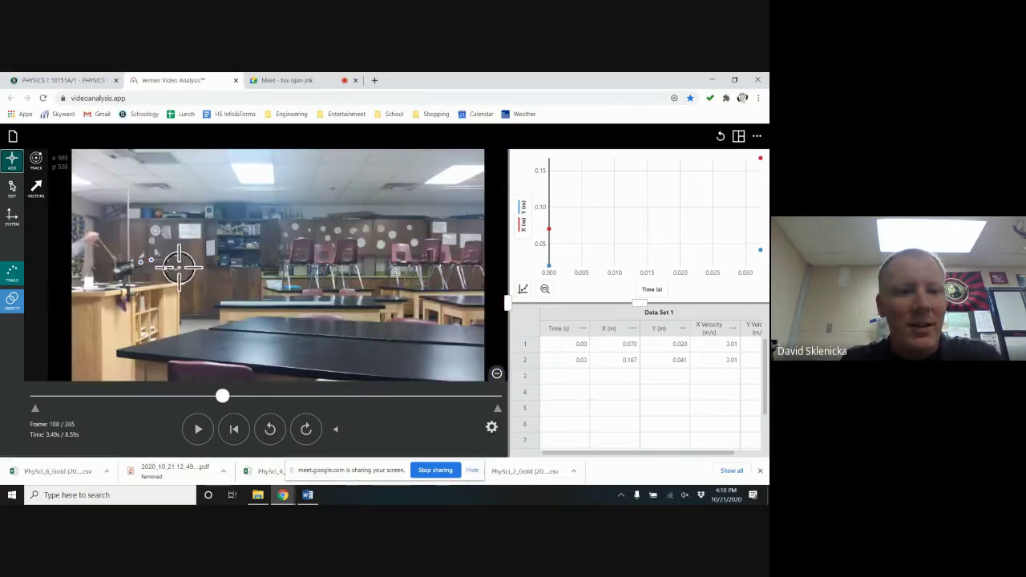
{"action": "scroll", "coordinate": [159, 258], "scroll_direction": "up", "scroll_amount": 3}
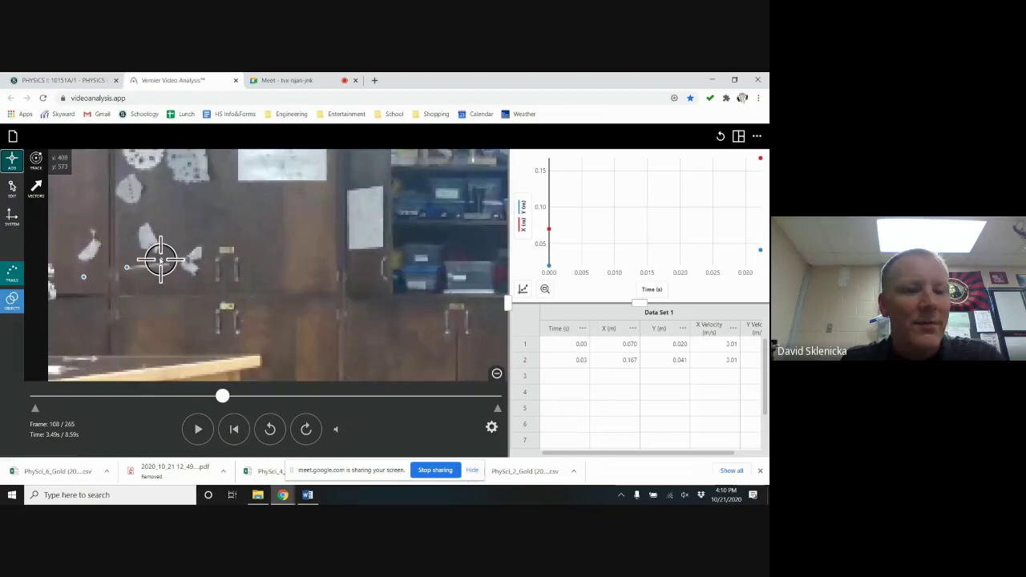
{"action": "scroll", "coordinate": [168, 268], "scroll_direction": "up", "scroll_amount": 1}
{"action": "scroll", "coordinate": [166, 270], "scroll_direction": "down", "scroll_amount": 3}
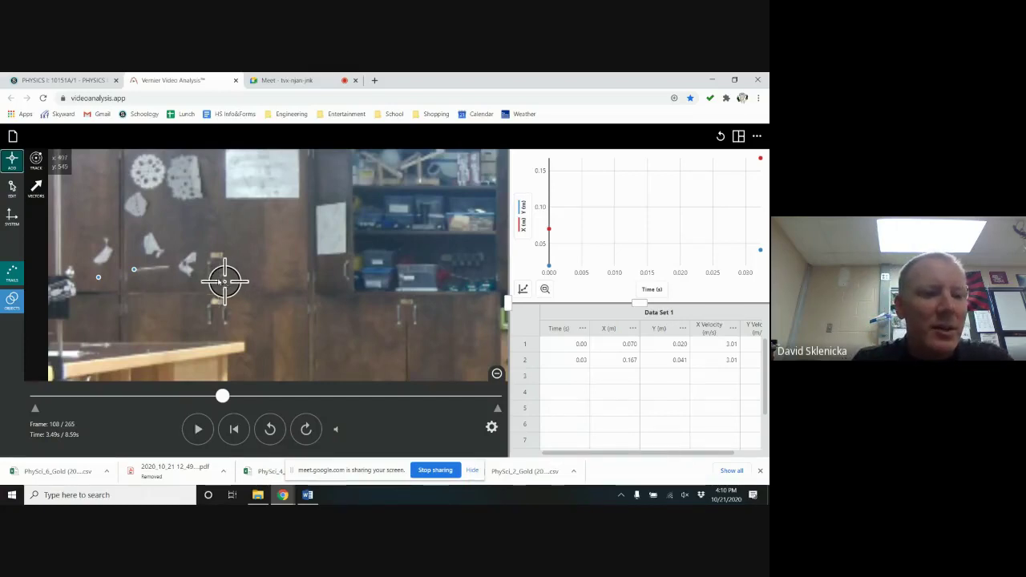
Step: Mark the projectile's third through seventh positions on successive frames
{"action": "left_click", "coordinate": [21, 279]}
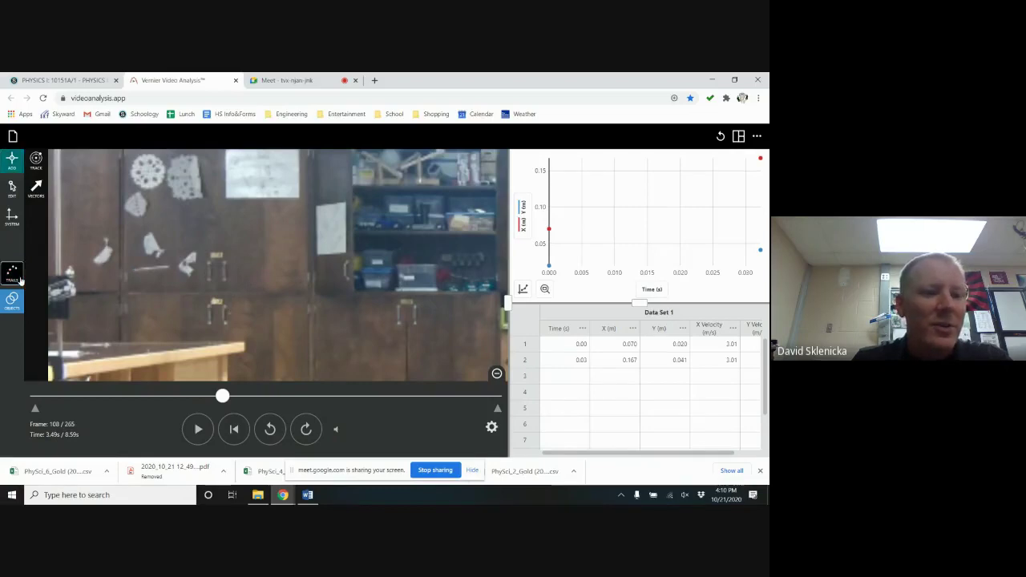
{"action": "left_click", "coordinate": [21, 279]}
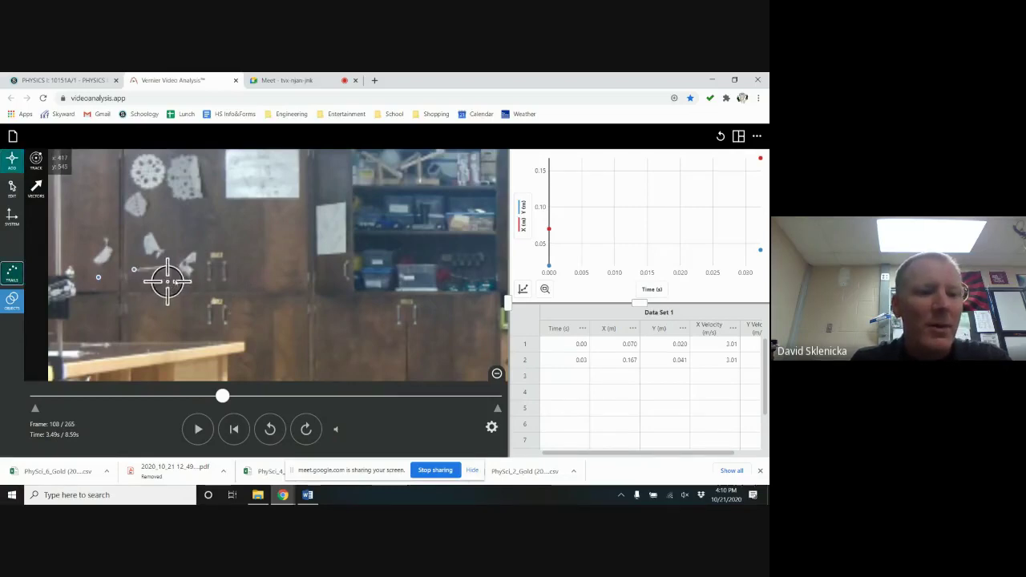
{"action": "scroll", "coordinate": [176, 277], "scroll_direction": "up", "scroll_amount": 2}
{"action": "scroll", "coordinate": [177, 276], "scroll_direction": "up", "scroll_amount": 1}
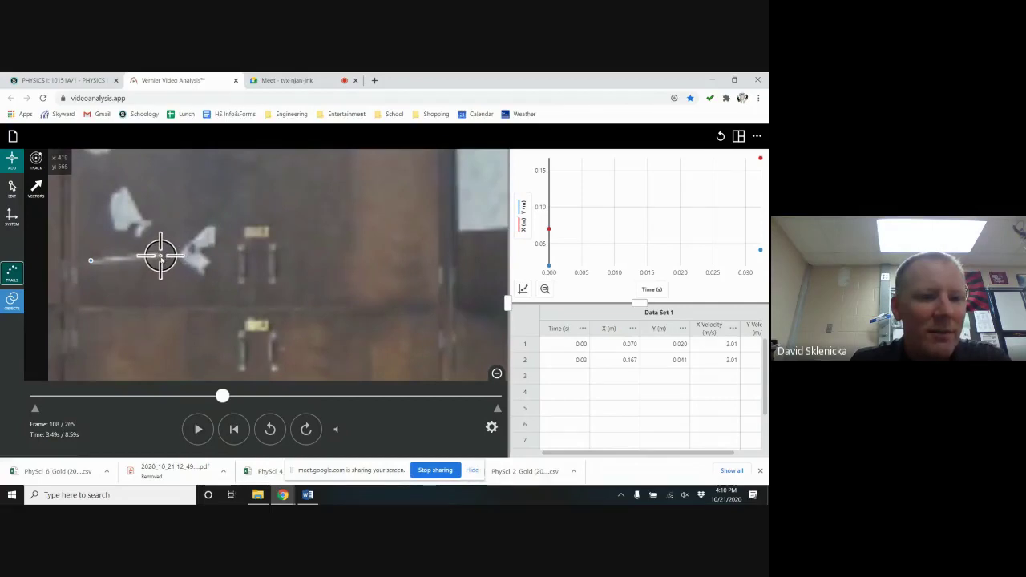
{"action": "left_click", "coordinate": [161, 257]}
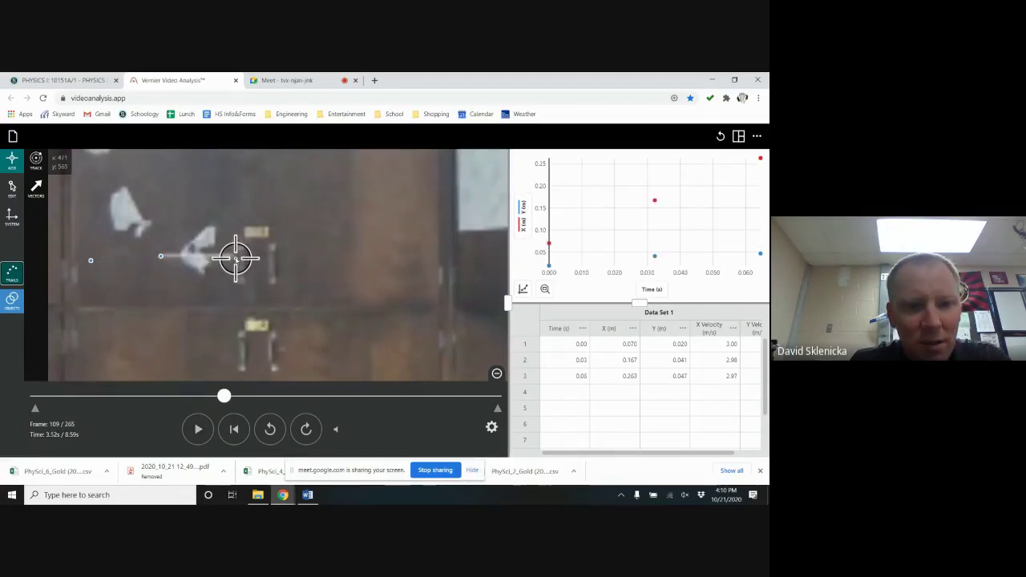
{"action": "left_click", "coordinate": [235, 257]}
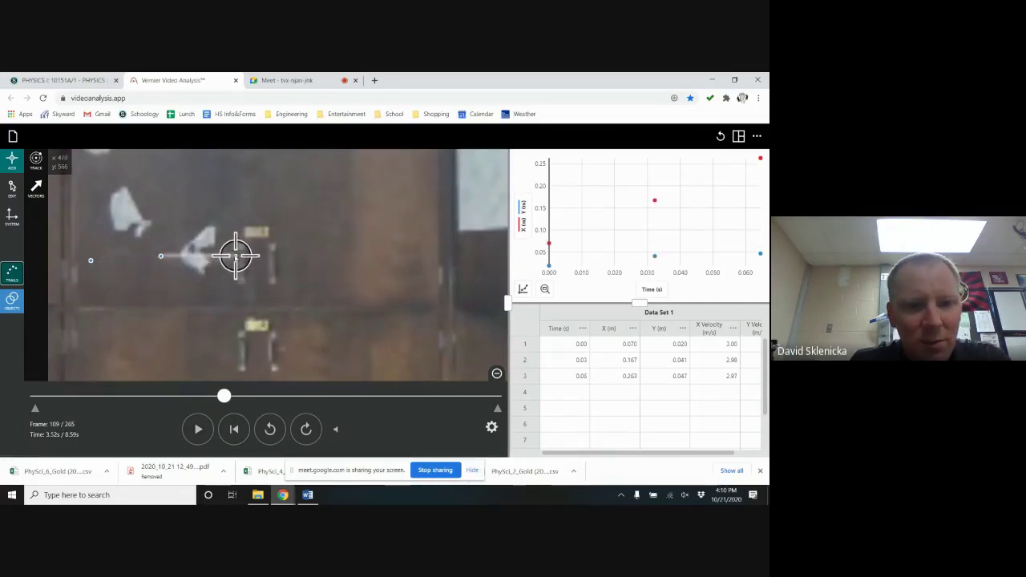
{"action": "left_click", "coordinate": [308, 267]}
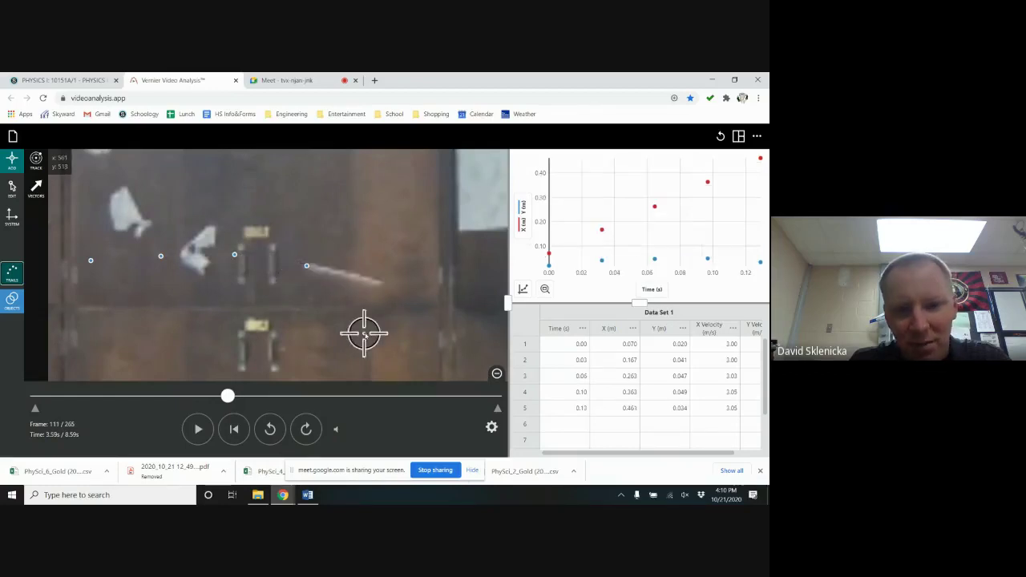
{"action": "left_click", "coordinate": [380, 284]}
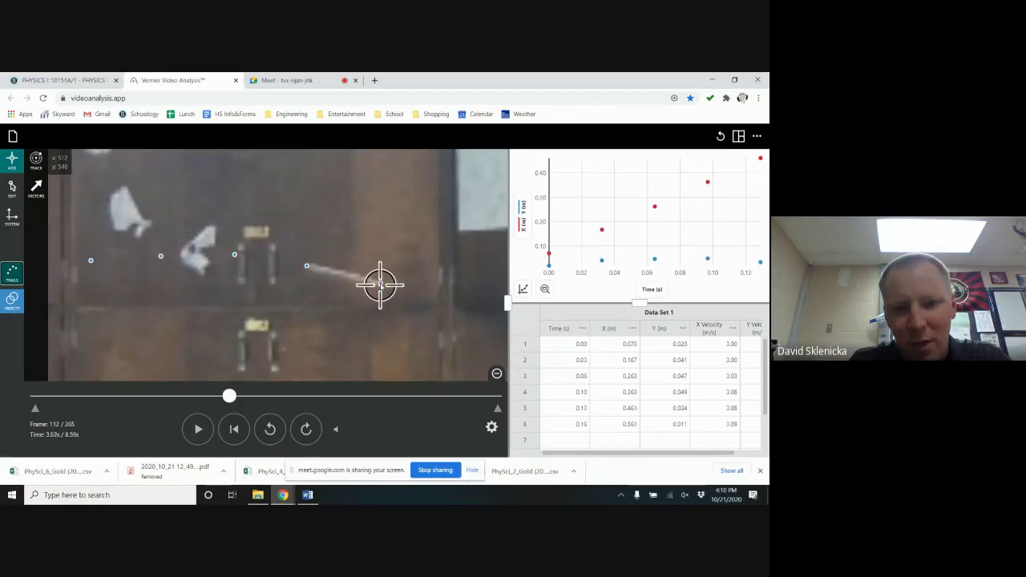
{"action": "left_click", "coordinate": [455, 309]}
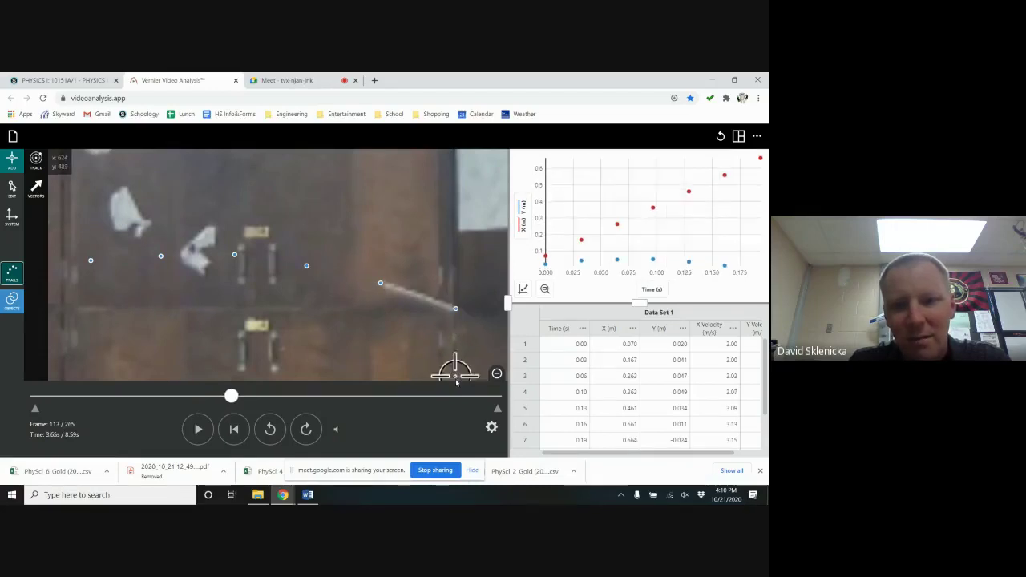
Step: Mark the projectile's eighth, ninth and tenth positions
{"action": "scroll", "coordinate": [461, 355], "scroll_direction": "down", "scroll_amount": 3}
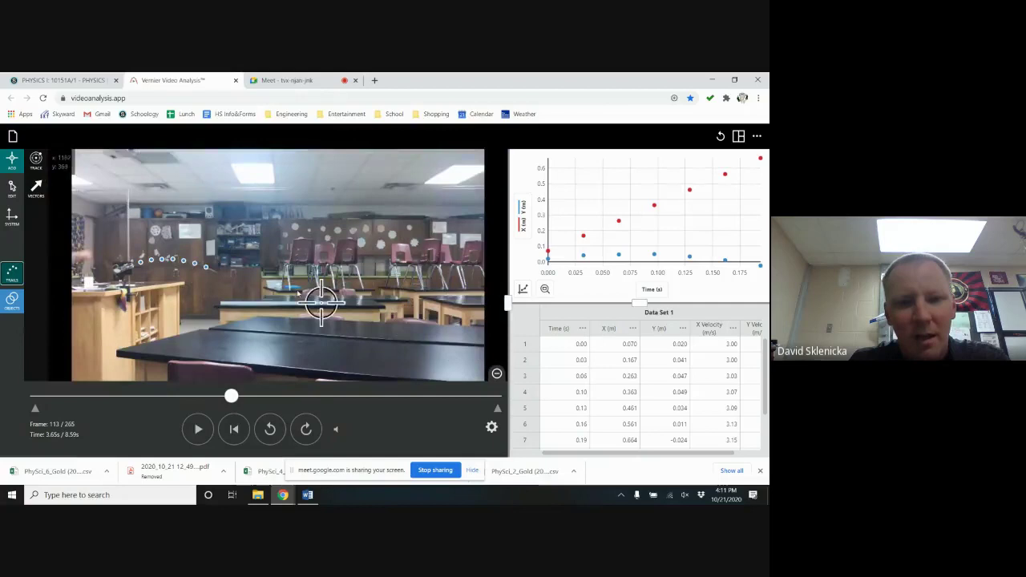
{"action": "scroll", "coordinate": [223, 289], "scroll_direction": "up", "scroll_amount": 4}
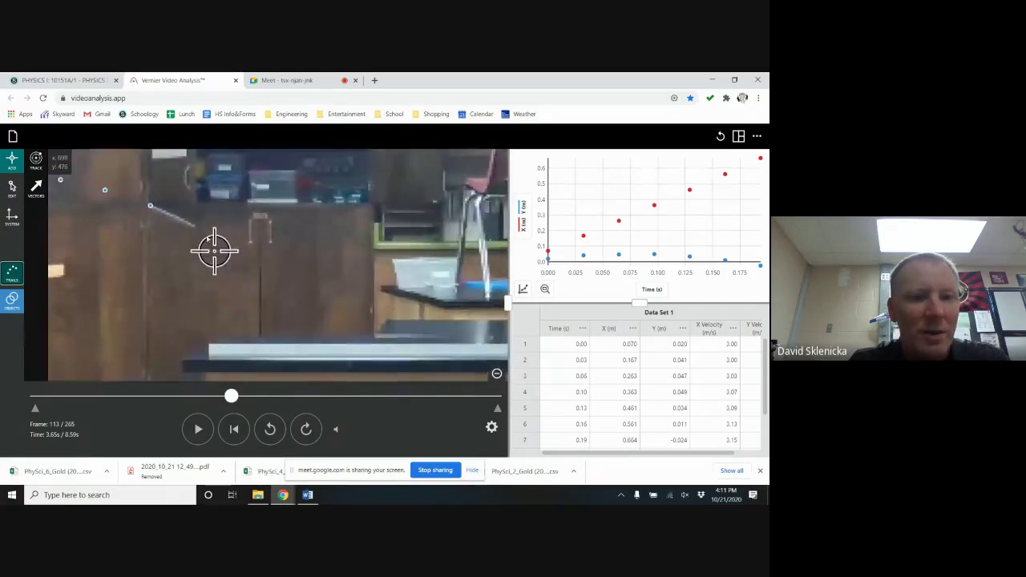
{"action": "scroll", "coordinate": [201, 230], "scroll_direction": "up", "scroll_amount": 3}
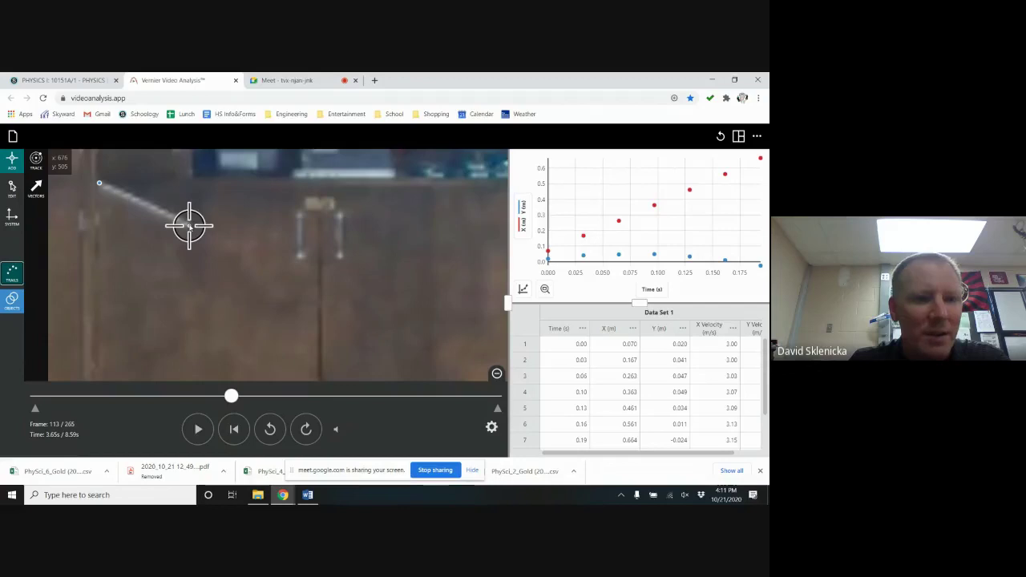
{"action": "left_click", "coordinate": [189, 225]}
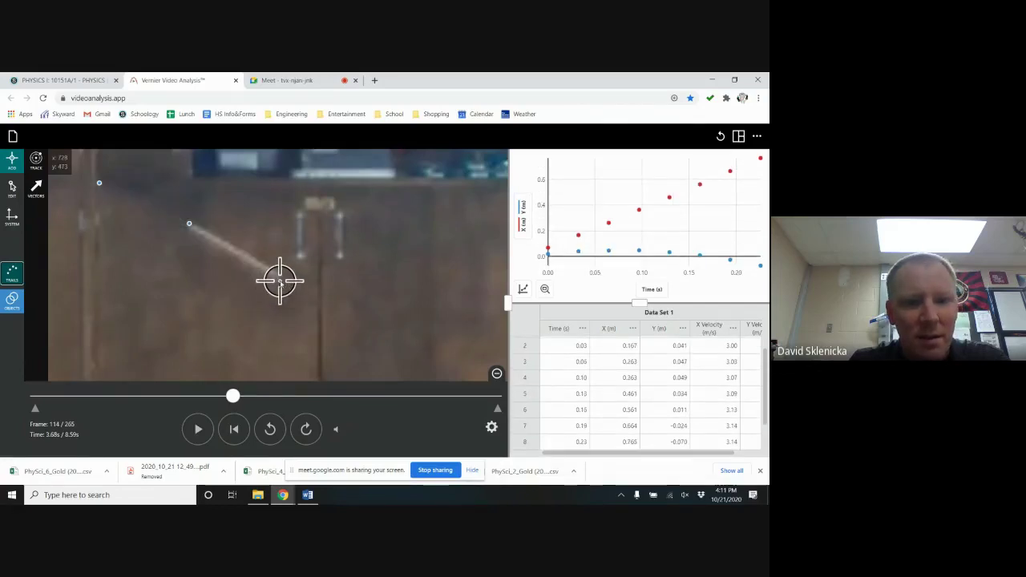
{"action": "left_click", "coordinate": [280, 278]}
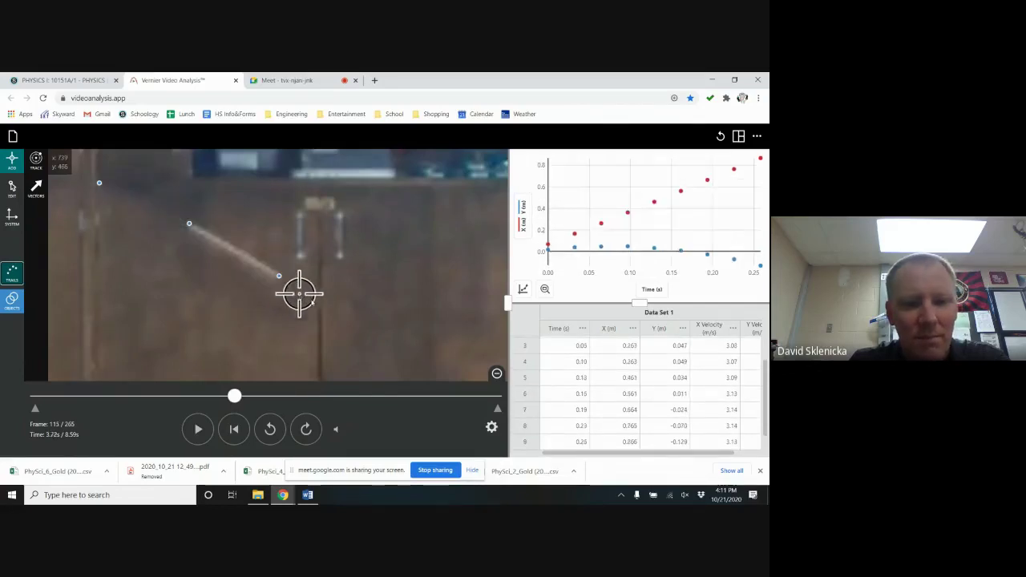
{"action": "left_click", "coordinate": [371, 341]}
Step: Mark the eleventh, twelfth and final positions, ending at row 13 (0.39 s, x 1.267 m, y −0.472 m)
{"action": "scroll", "coordinate": [415, 355], "scroll_direction": "down", "scroll_amount": 3}
{"action": "scroll", "coordinate": [423, 353], "scroll_direction": "up", "scroll_amount": 2}
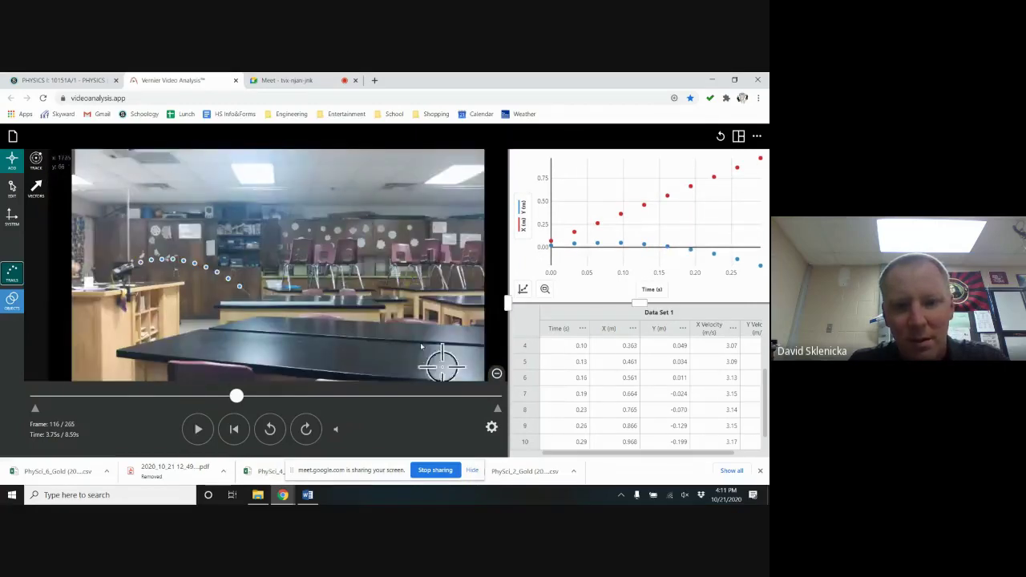
{"action": "scroll", "coordinate": [259, 302], "scroll_direction": "up", "scroll_amount": 1}
{"action": "scroll", "coordinate": [230, 299], "scroll_direction": "up", "scroll_amount": 1}
{"action": "scroll", "coordinate": [230, 299], "scroll_direction": "up", "scroll_amount": 1}
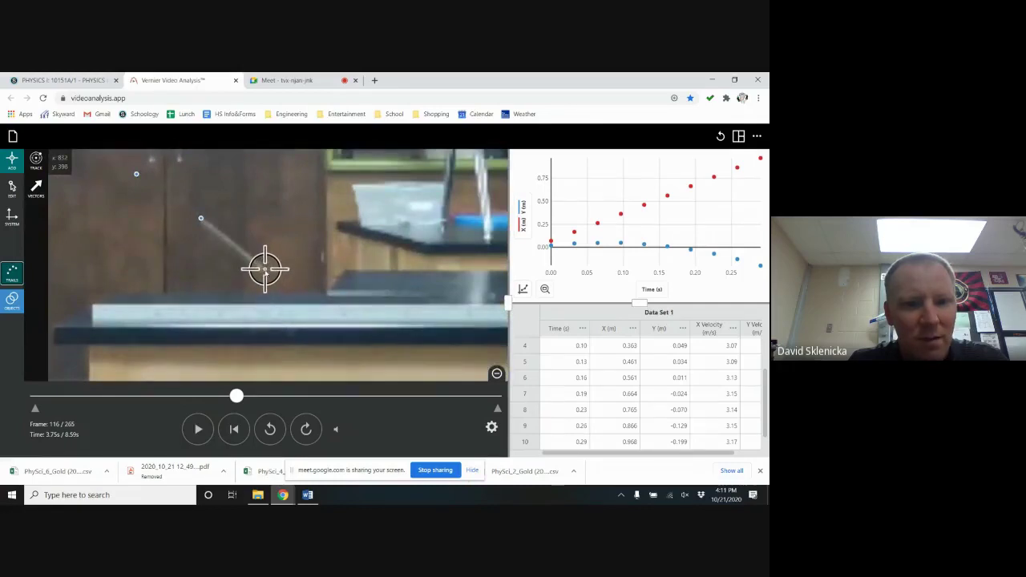
{"action": "left_click", "coordinate": [265, 270]}
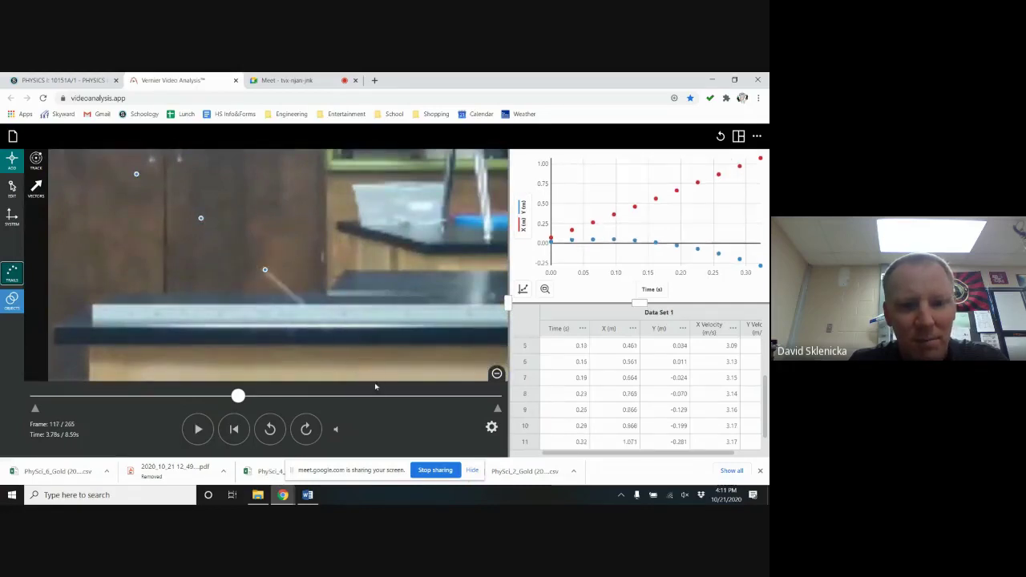
{"action": "left_click", "coordinate": [329, 329]}
{"action": "scroll", "coordinate": [405, 358], "scroll_direction": "down", "scroll_amount": 3}
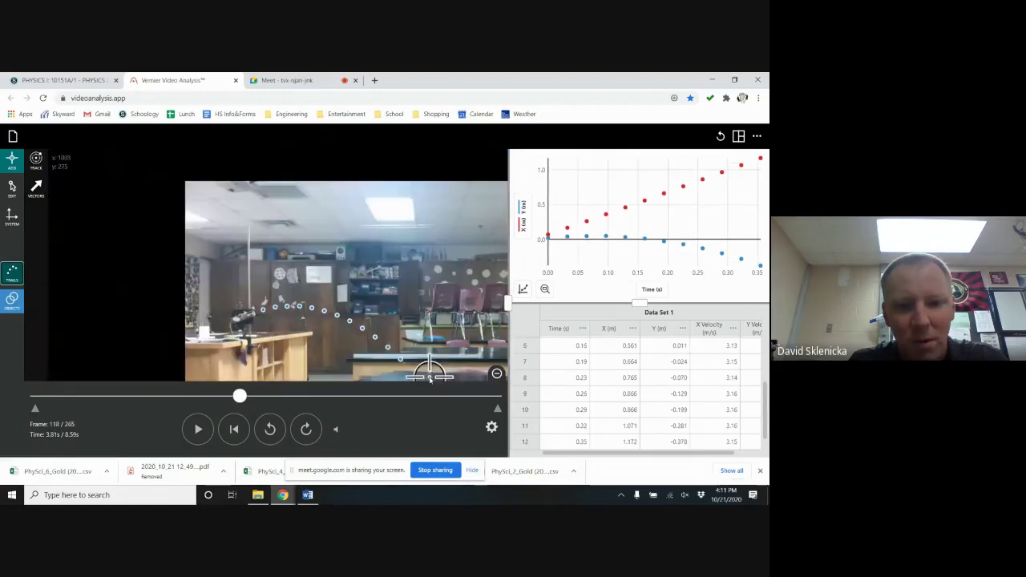
{"action": "scroll", "coordinate": [439, 380], "scroll_direction": "up", "scroll_amount": 4}
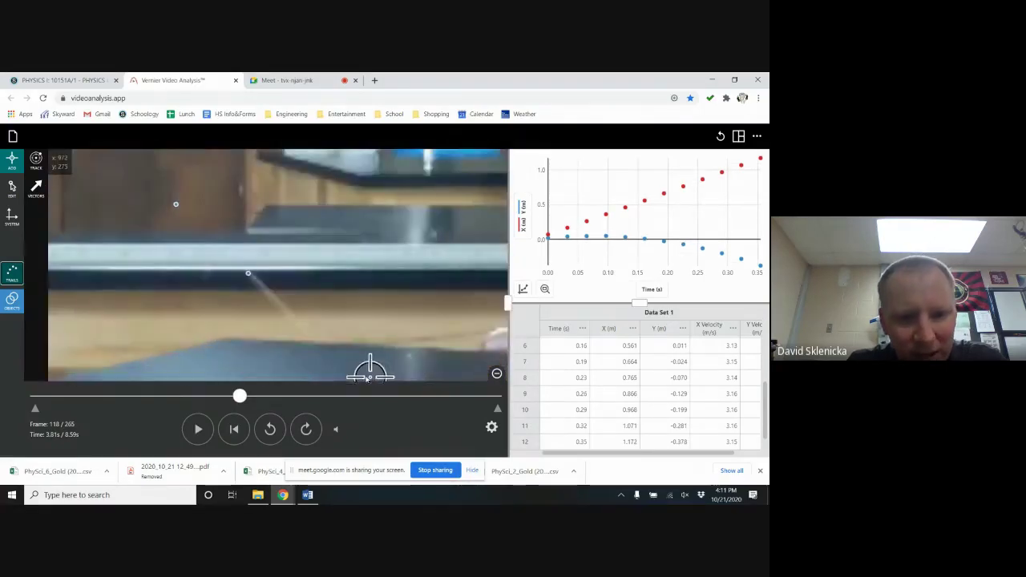
{"action": "left_click", "coordinate": [316, 341]}
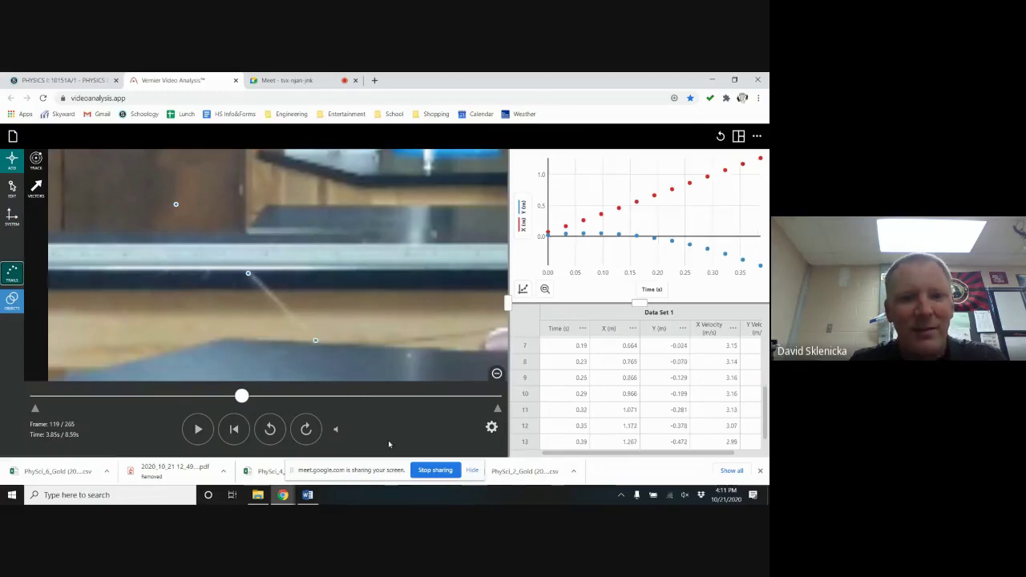
Step: Shrink the video and enlarge the position-time graph above a small data table
{"action": "scroll", "coordinate": [394, 357], "scroll_direction": "down", "scroll_amount": 4}
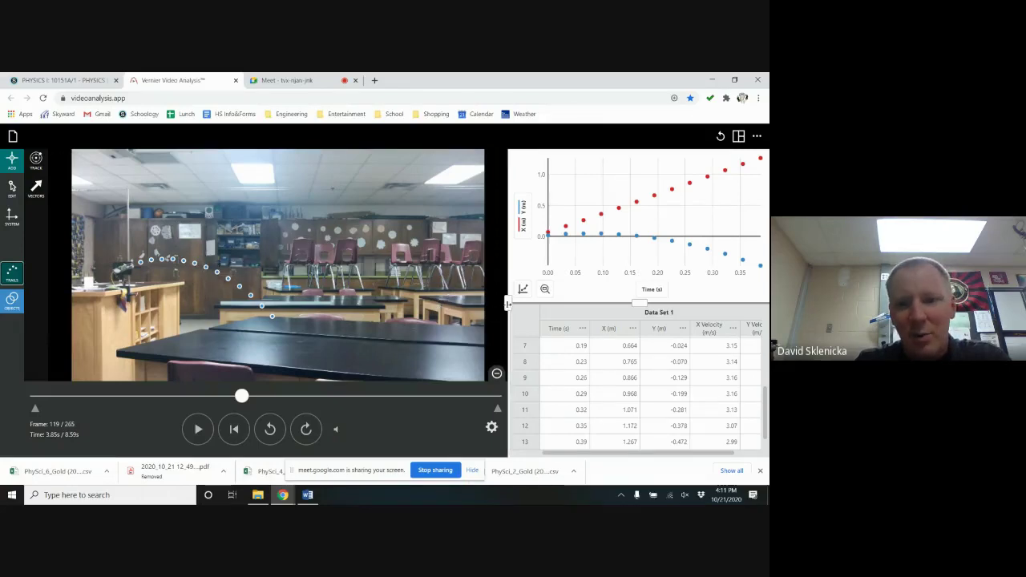
{"action": "left_click_drag", "start_coordinate": [507, 303], "coordinate": [101, 324]}
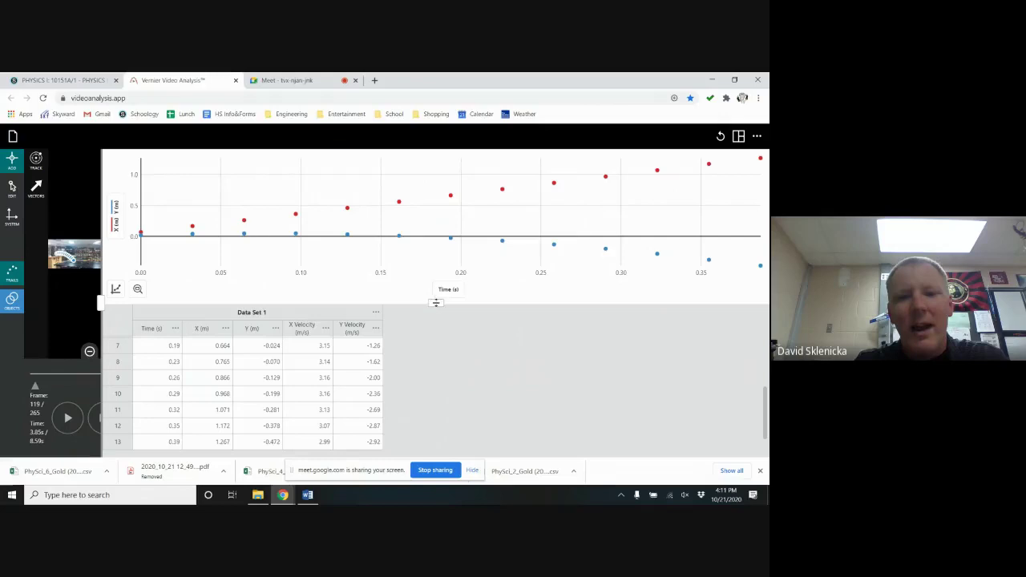
{"action": "left_click_drag", "start_coordinate": [435, 303], "coordinate": [435, 343]}
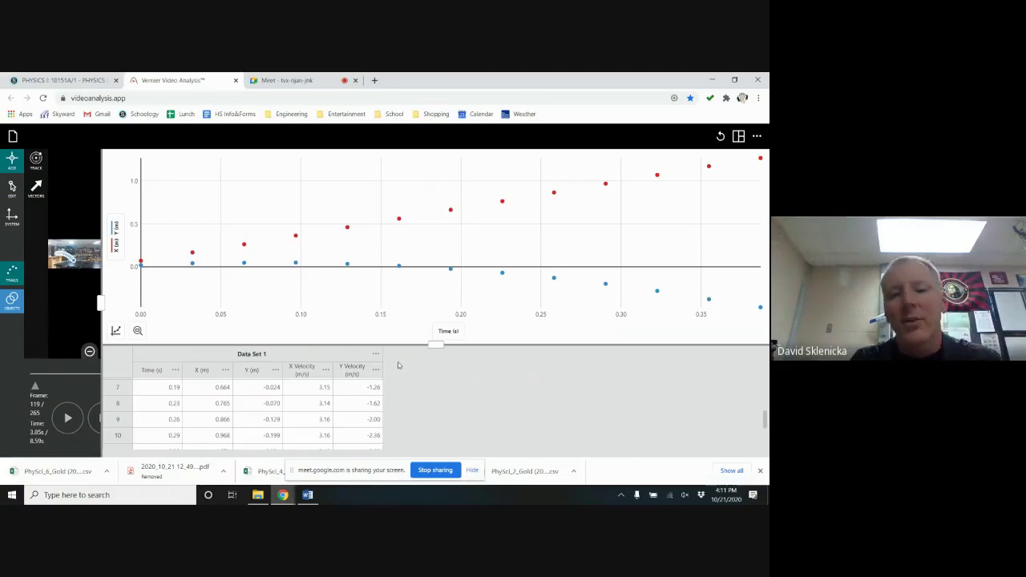
{"action": "left_click_drag", "start_coordinate": [435, 345], "coordinate": [424, 421]}
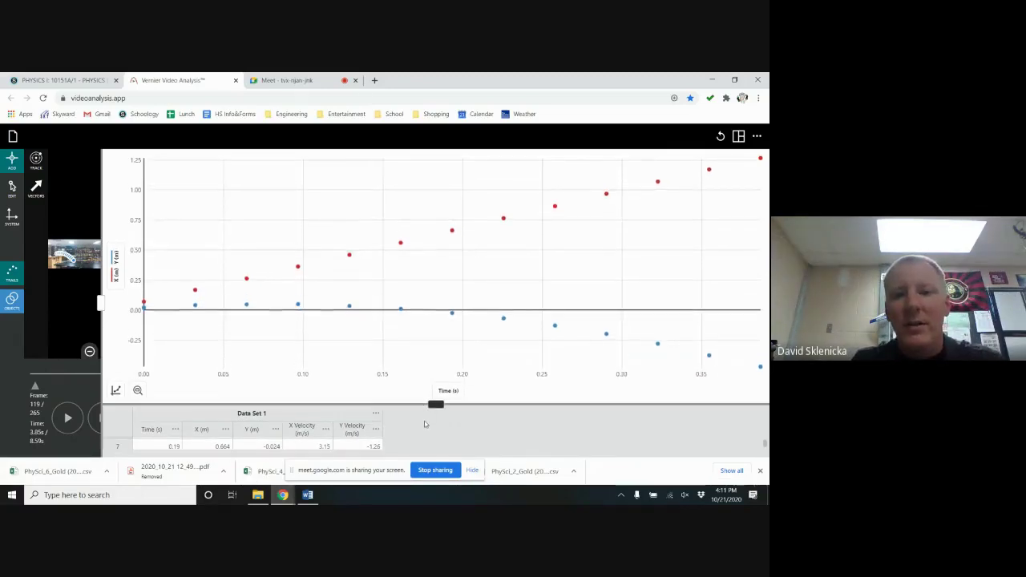
Step: Hide Y (m) so only X position is plotted, then select all 13 points
{"action": "left_click", "coordinate": [116, 269]}
{"action": "left_click", "coordinate": [146, 236]}
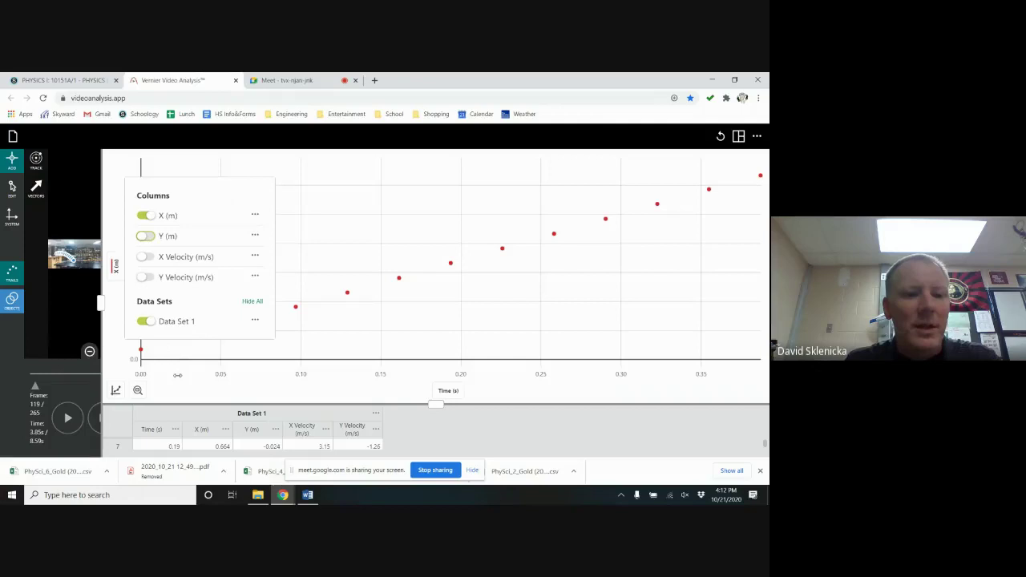
{"action": "left_click", "coordinate": [177, 376]}
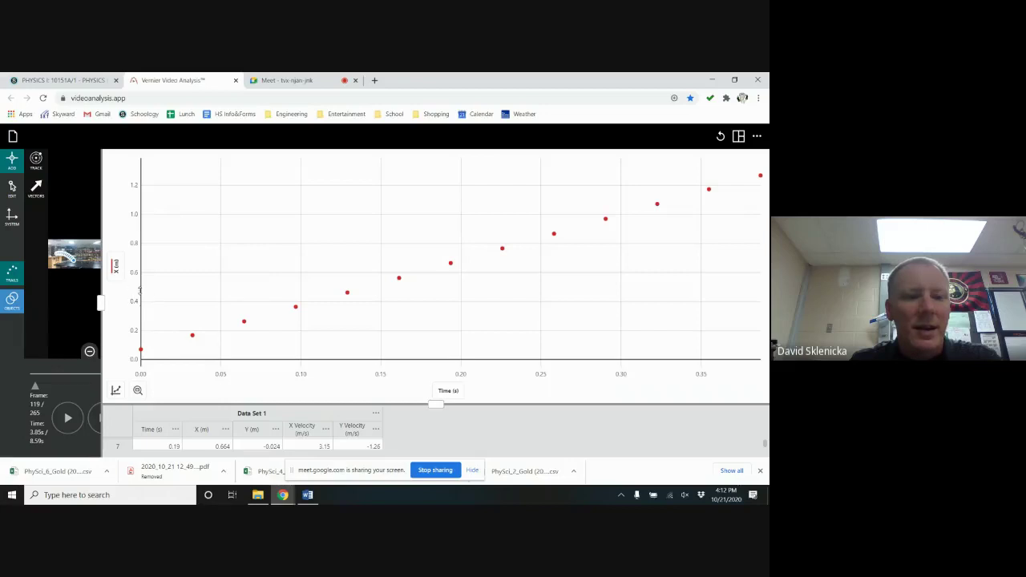
{"action": "left_click_drag", "start_coordinate": [147, 291], "coordinate": [746, 252]}
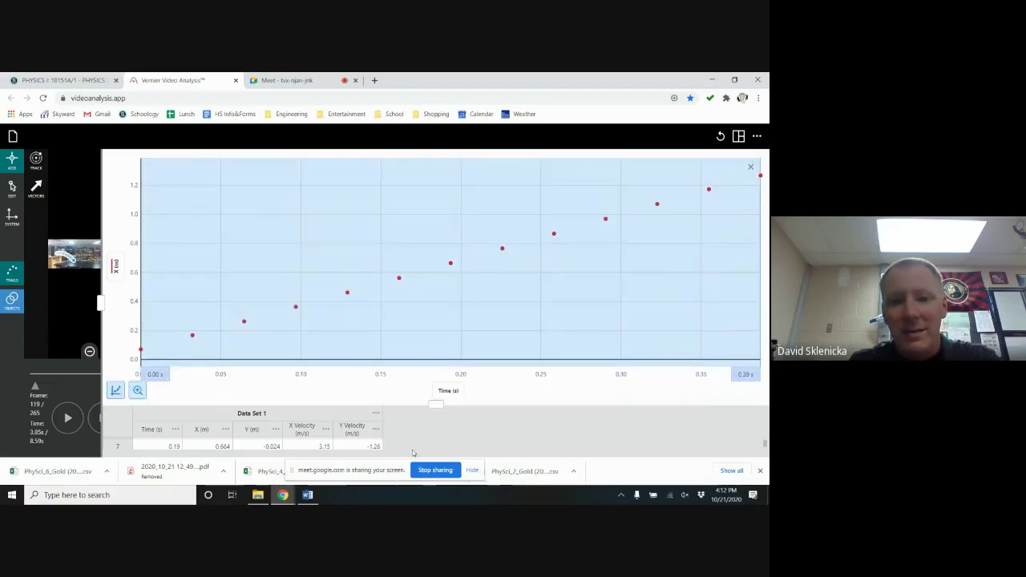
Step: Apply a Linear curve fit to the X data: slope 3.111 m/s, intercept 0.06377 m
{"action": "left_click", "coordinate": [115, 391]}
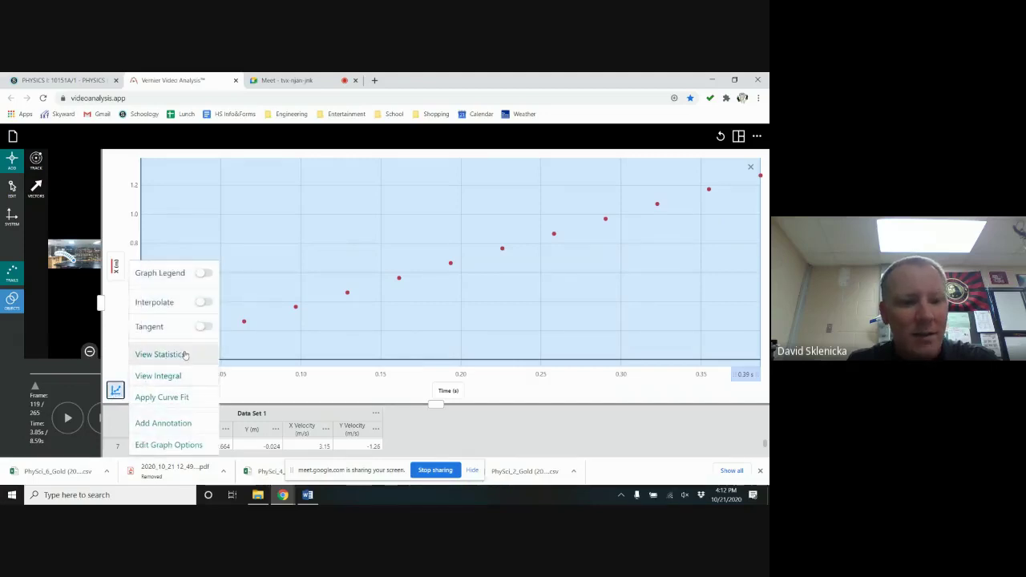
{"action": "left_click", "coordinate": [195, 401]}
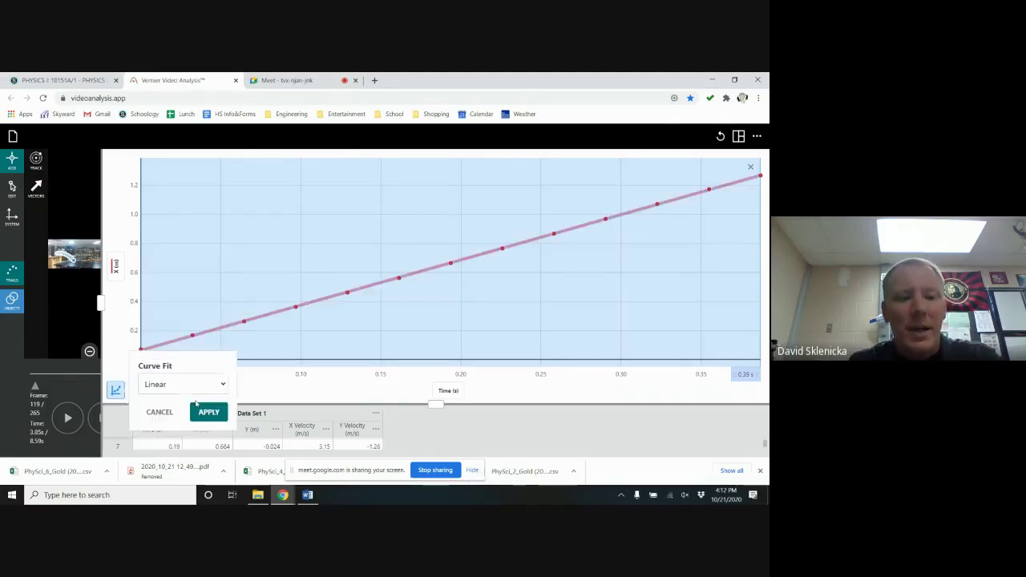
{"action": "left_click", "coordinate": [196, 387]}
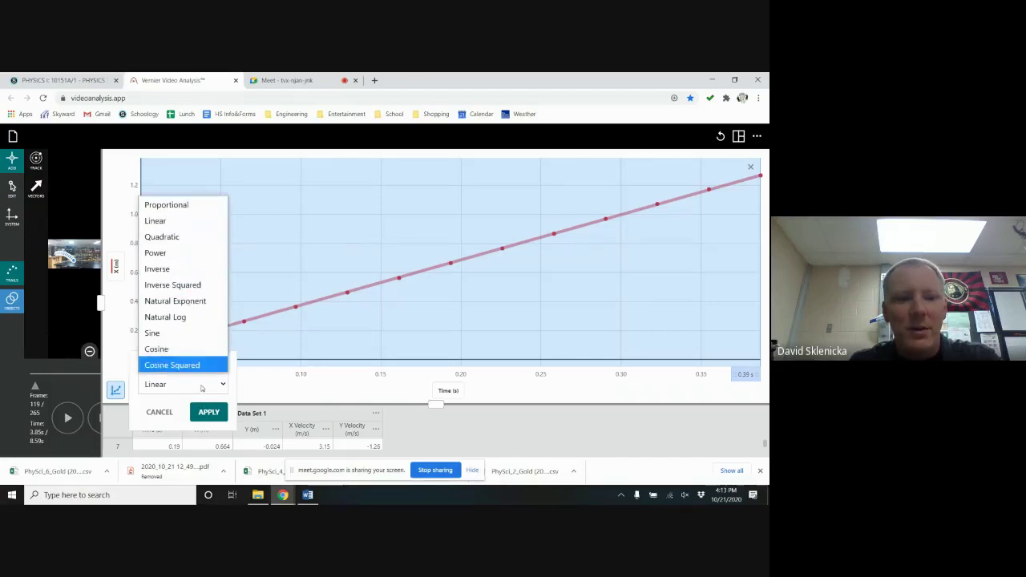
{"action": "left_click", "coordinate": [205, 411]}
{"action": "left_click", "coordinate": [206, 412]}
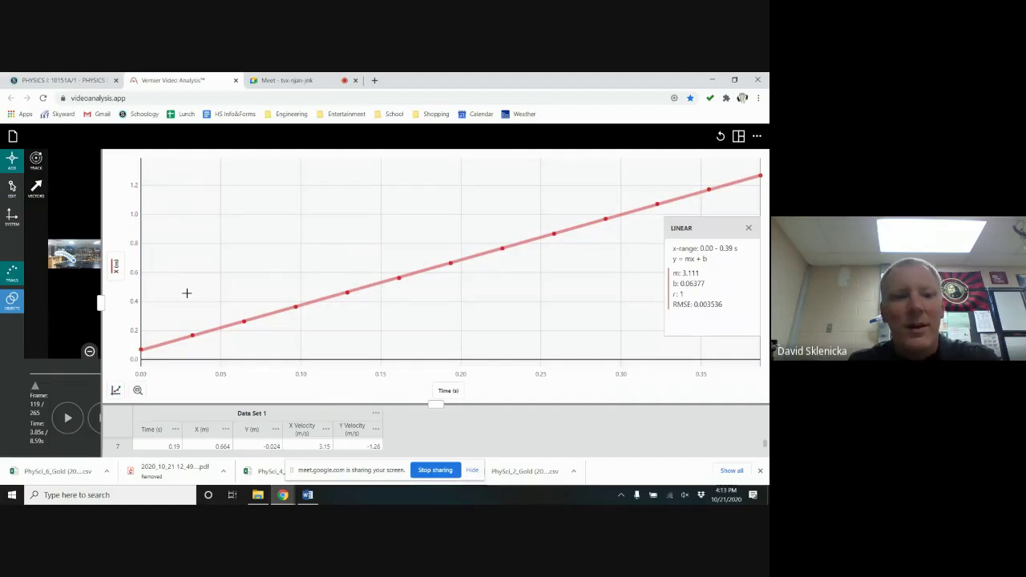
{"action": "left_click", "coordinate": [116, 272]}
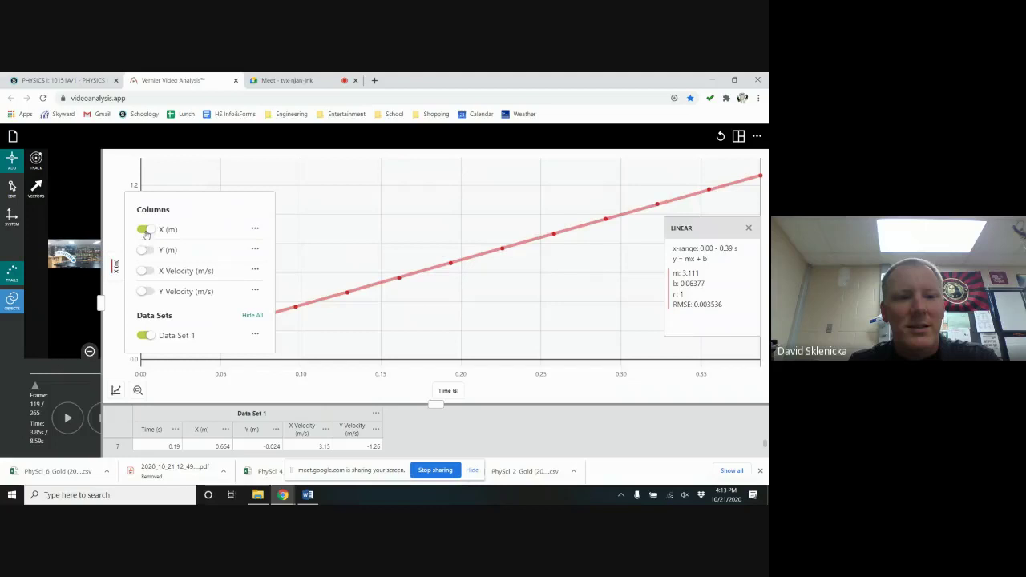
Step: Switch the graph from X to Y position and select the Y data across the time range
{"action": "left_click", "coordinate": [144, 230]}
{"action": "left_click", "coordinate": [145, 250]}
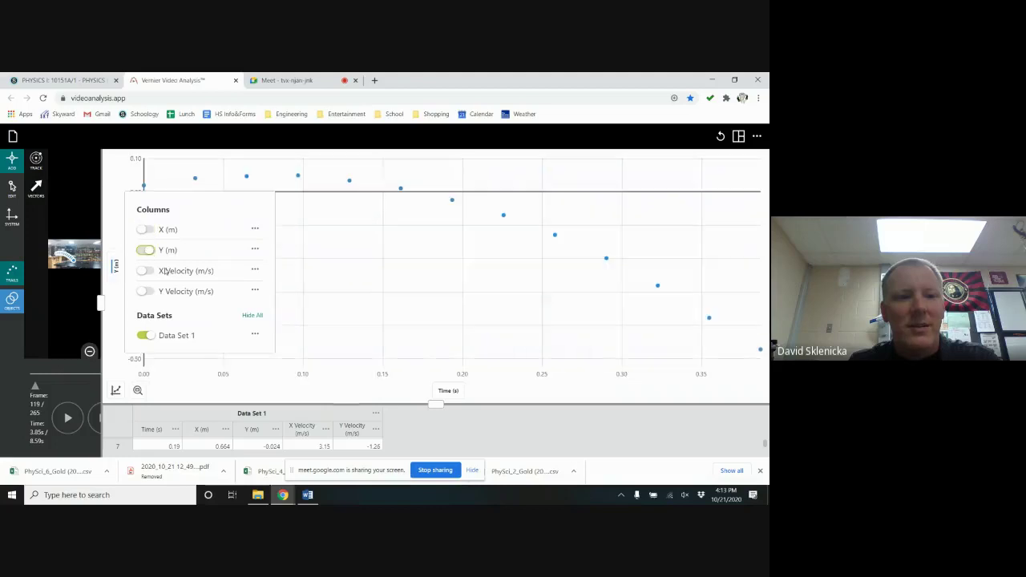
{"action": "left_click", "coordinate": [309, 287]}
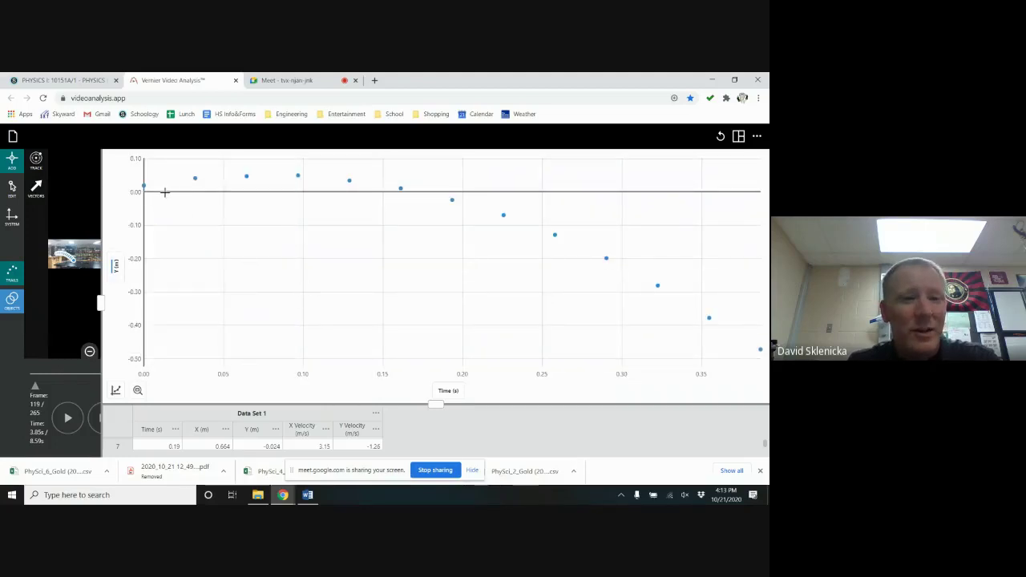
{"action": "mouse_move", "coordinate": [145, 183]}
{"action": "left_mouse_down"}
{"action": "mouse_move", "coordinate": [246, 185]}
{"action": "mouse_move", "coordinate": [630, 254]}
{"action": "mouse_move", "coordinate": [723, 275]}
{"action": "mouse_move", "coordinate": [751, 294]}
{"action": "left_mouse_up"}
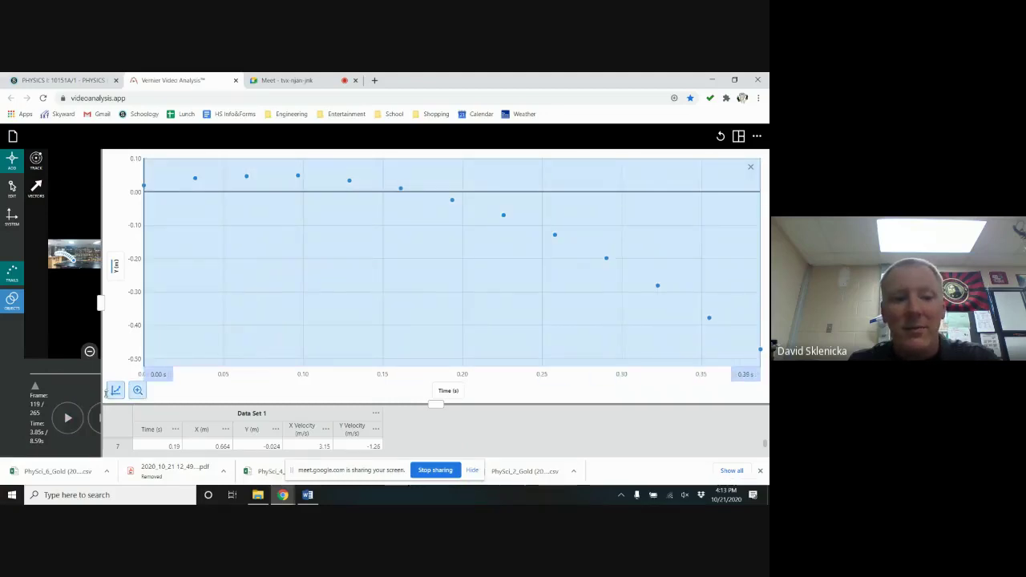
Step: Try Power and Quadratic curve fits on the Y data, discard them, then enlarge the data table
{"action": "left_click", "coordinate": [115, 389]}
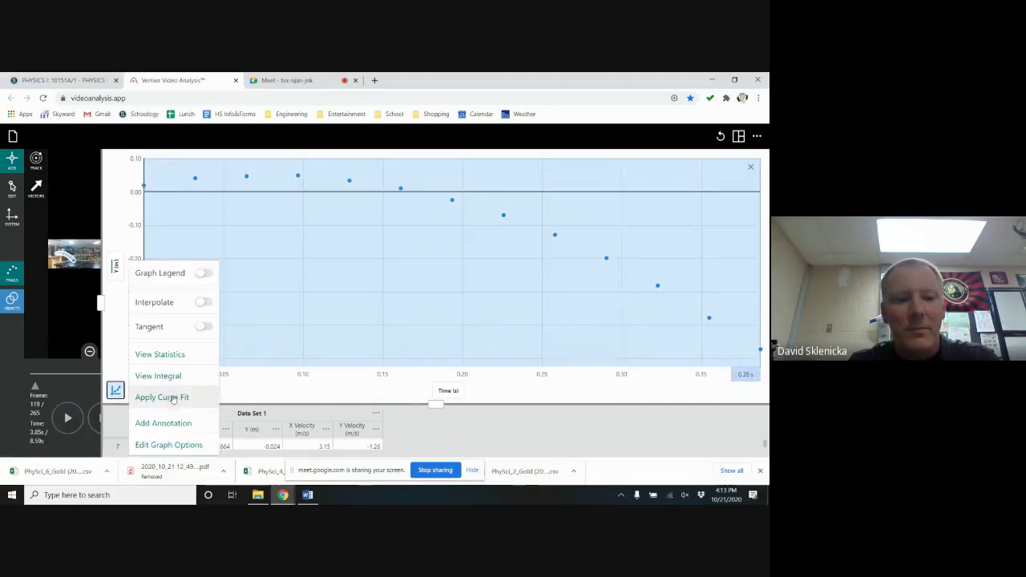
{"action": "left_click", "coordinate": [162, 396]}
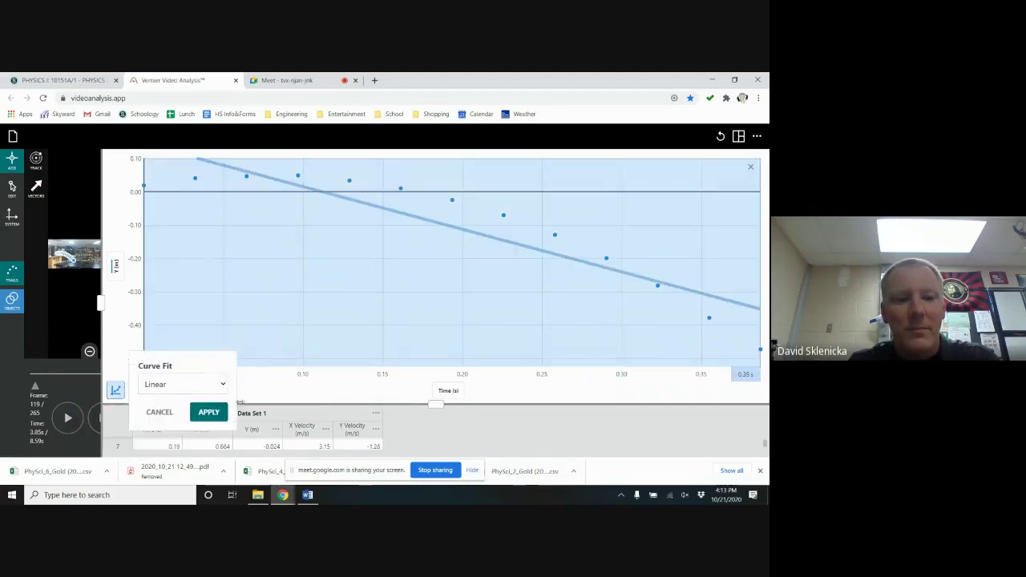
{"action": "left_click", "coordinate": [220, 383]}
{"action": "left_click", "coordinate": [208, 255]}
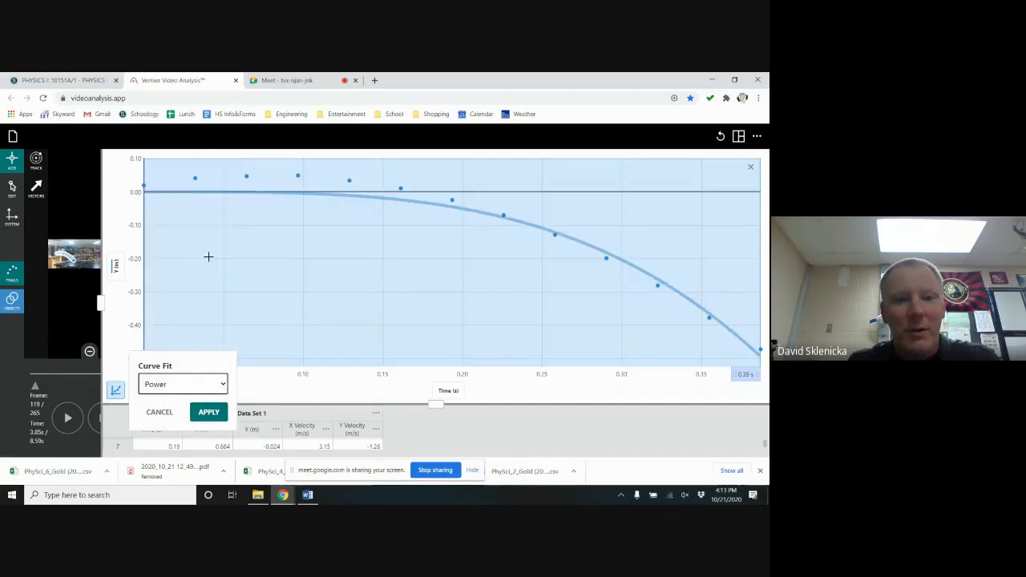
{"action": "left_click", "coordinate": [213, 390]}
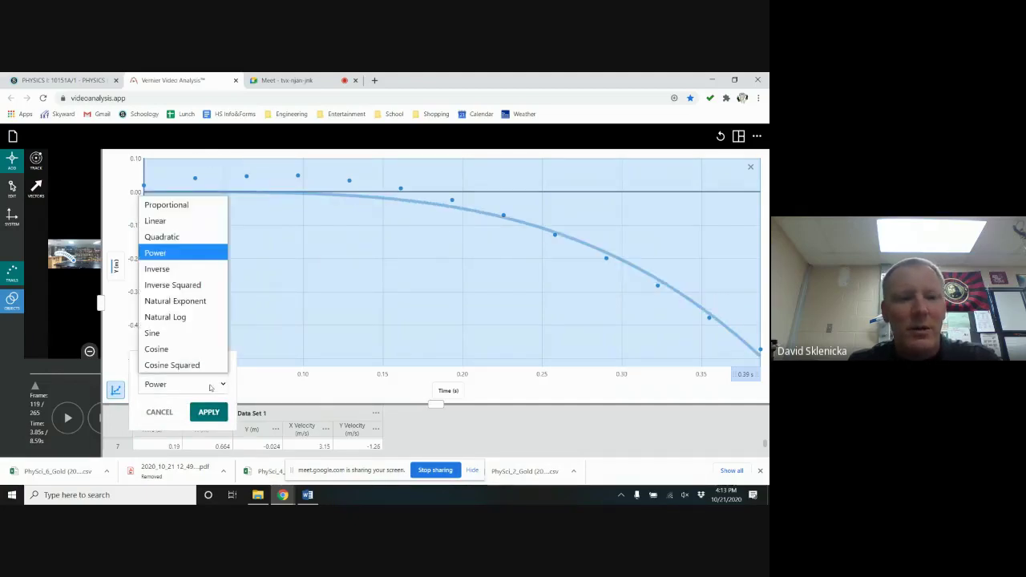
{"action": "left_click", "coordinate": [182, 240]}
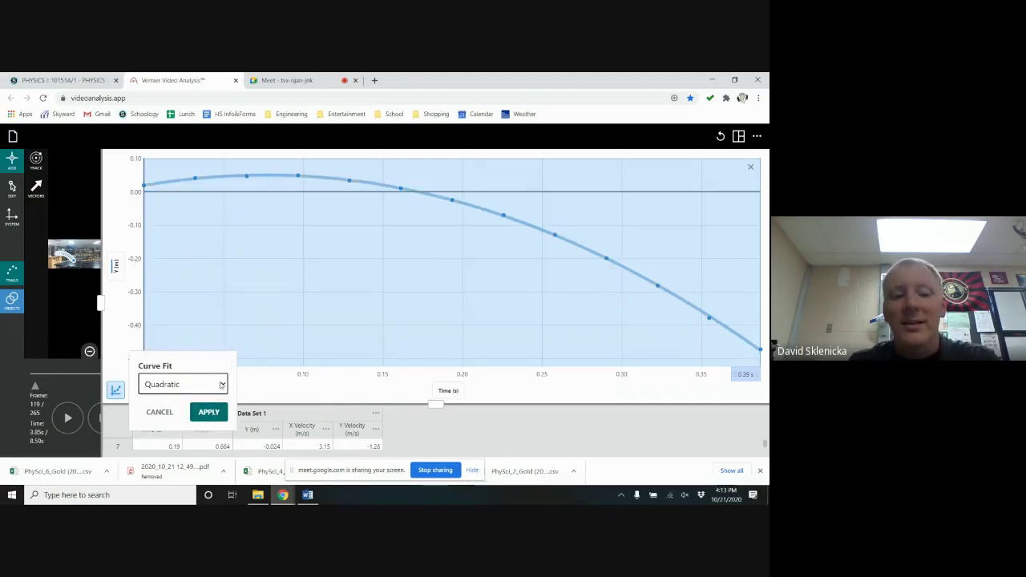
{"action": "left_click", "coordinate": [171, 420]}
{"action": "left_click", "coordinate": [171, 420]}
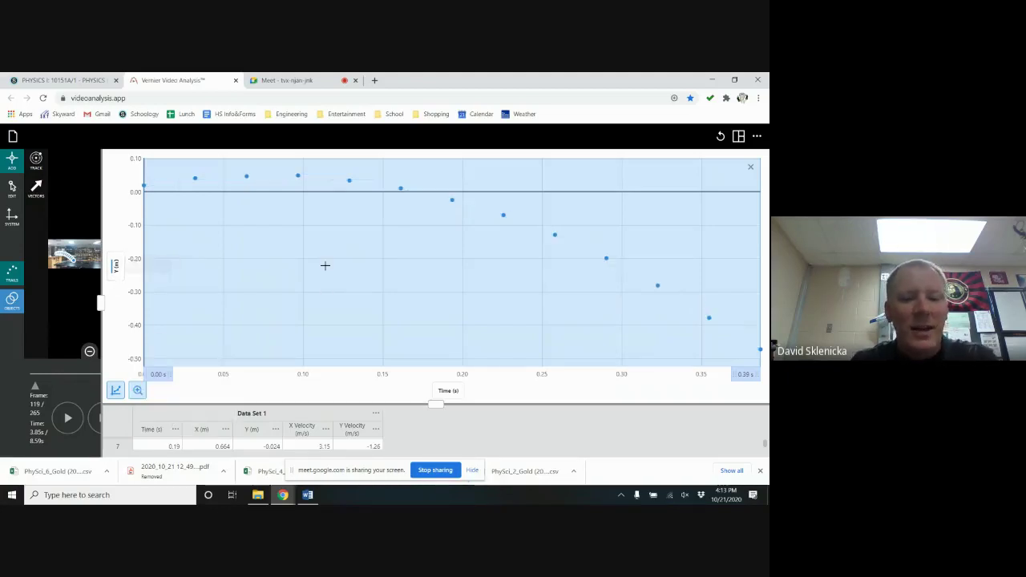
{"action": "left_click_drag", "start_coordinate": [435, 403], "coordinate": [442, 247]}
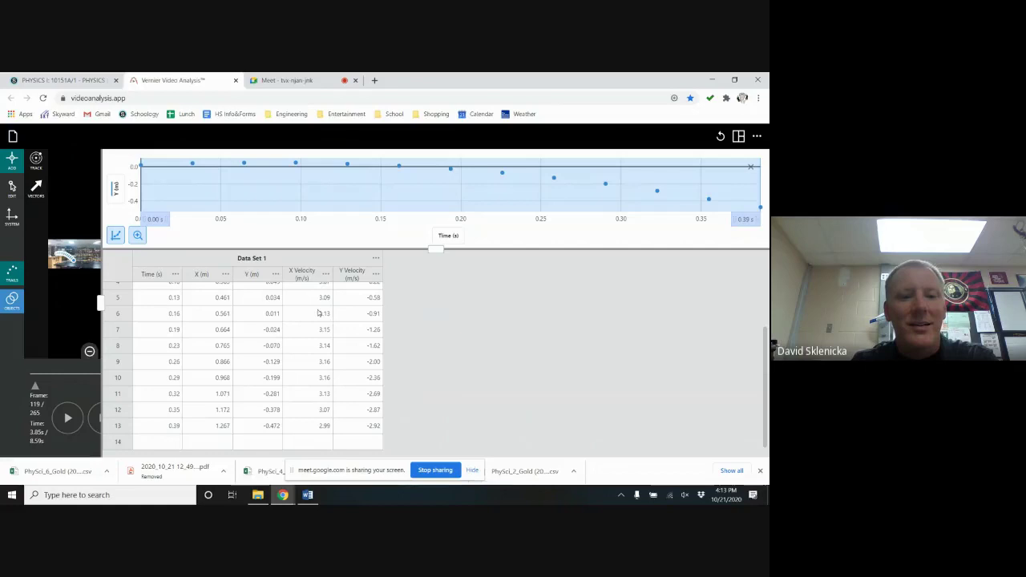
Step: Restore the graph height, replace Y position with Y Velocity (m/s), and show the video beside it
{"action": "left_click_drag", "start_coordinate": [435, 246], "coordinate": [425, 436]}
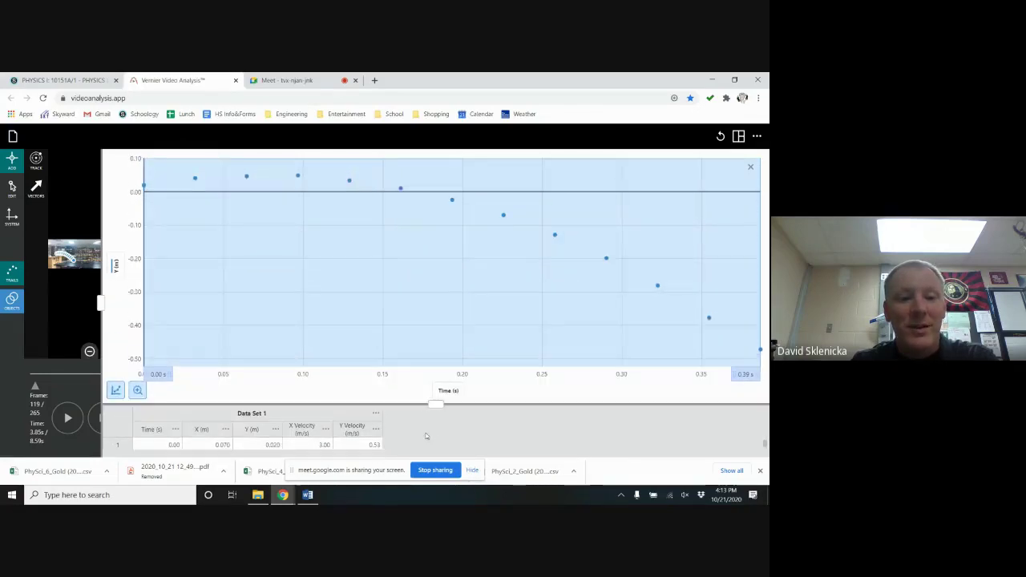
{"action": "left_click", "coordinate": [116, 266]}
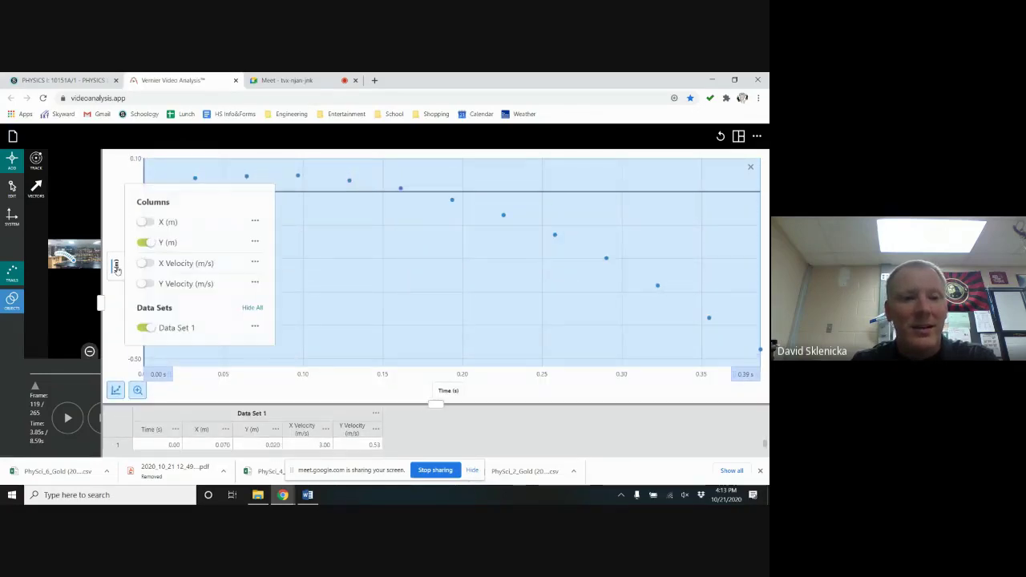
{"action": "left_click", "coordinate": [156, 243]}
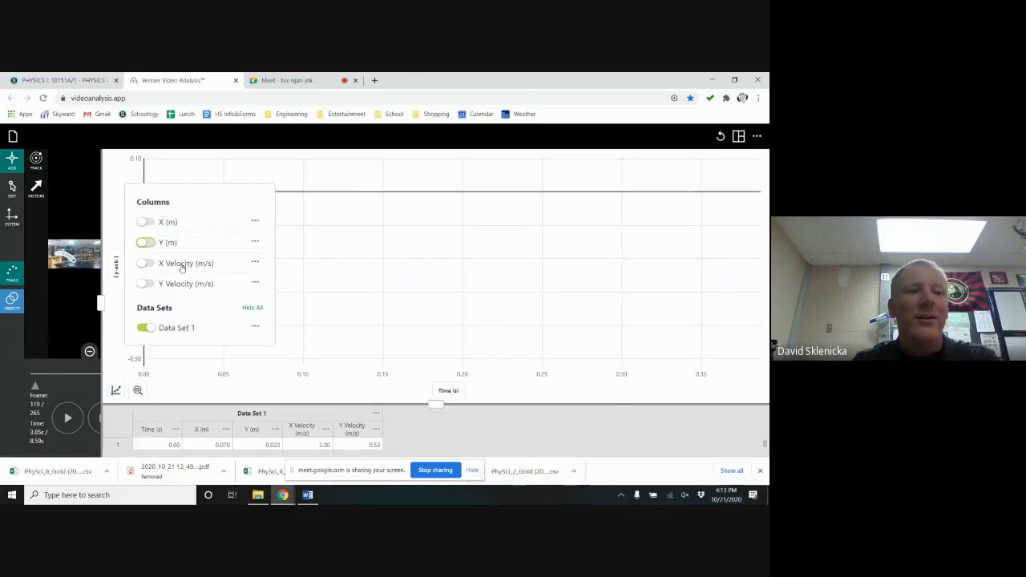
{"action": "left_click", "coordinate": [175, 286]}
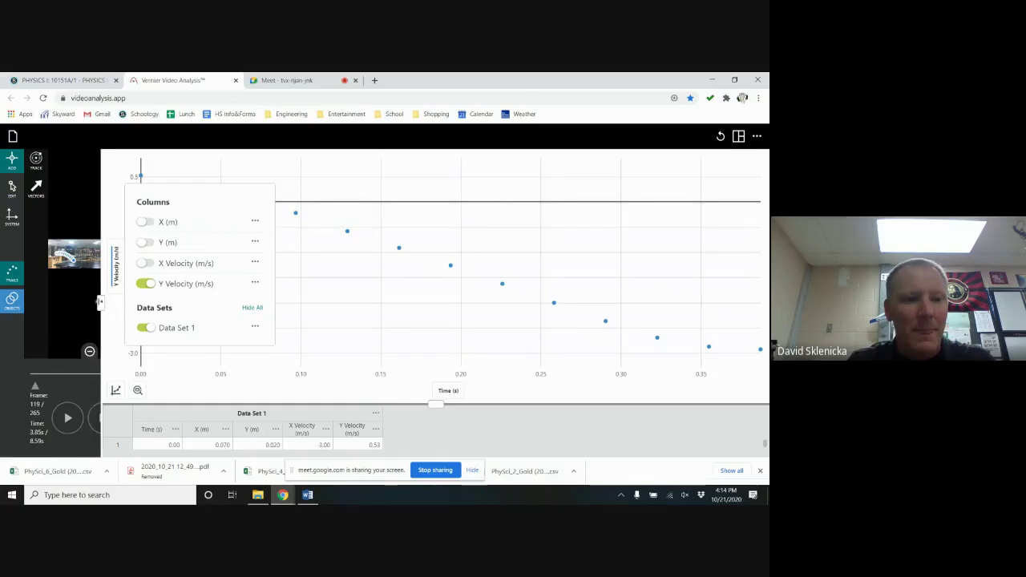
{"action": "left_click_drag", "start_coordinate": [100, 303], "coordinate": [335, 305]}
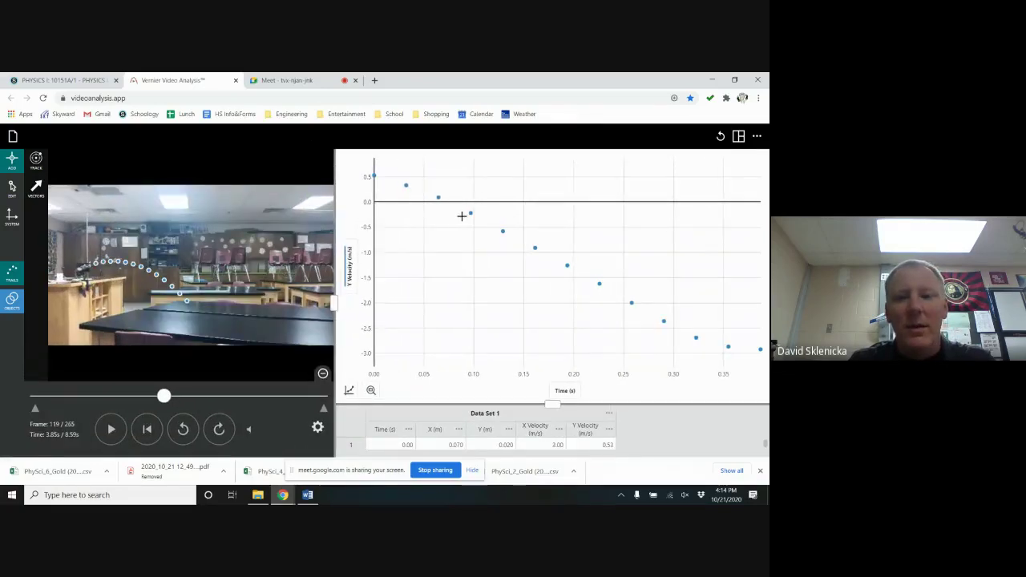
Step: Open the Columns choice from the 'Y Velocity (m/s)' axis label
{"action": "left_click", "coordinate": [349, 273]}
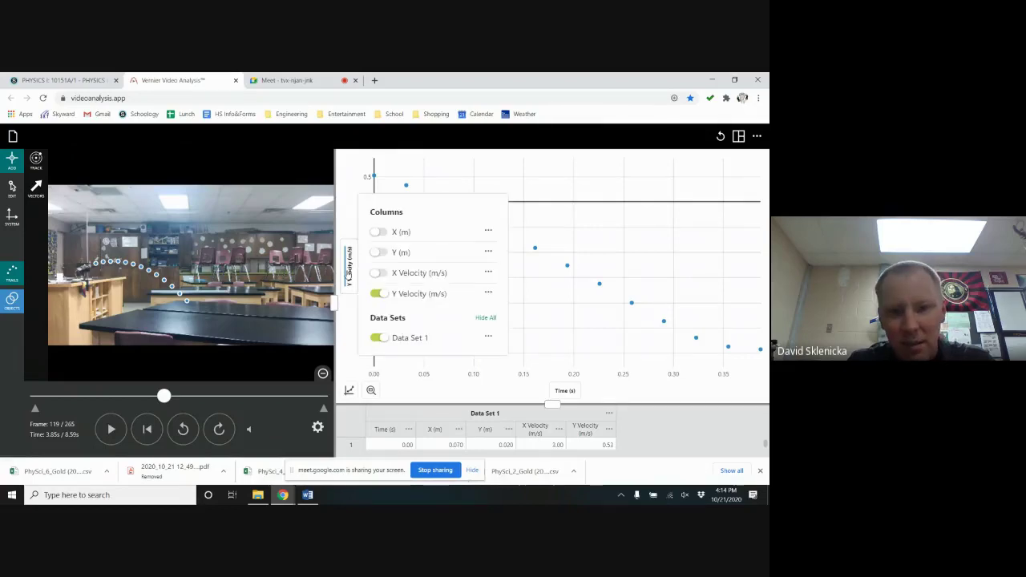